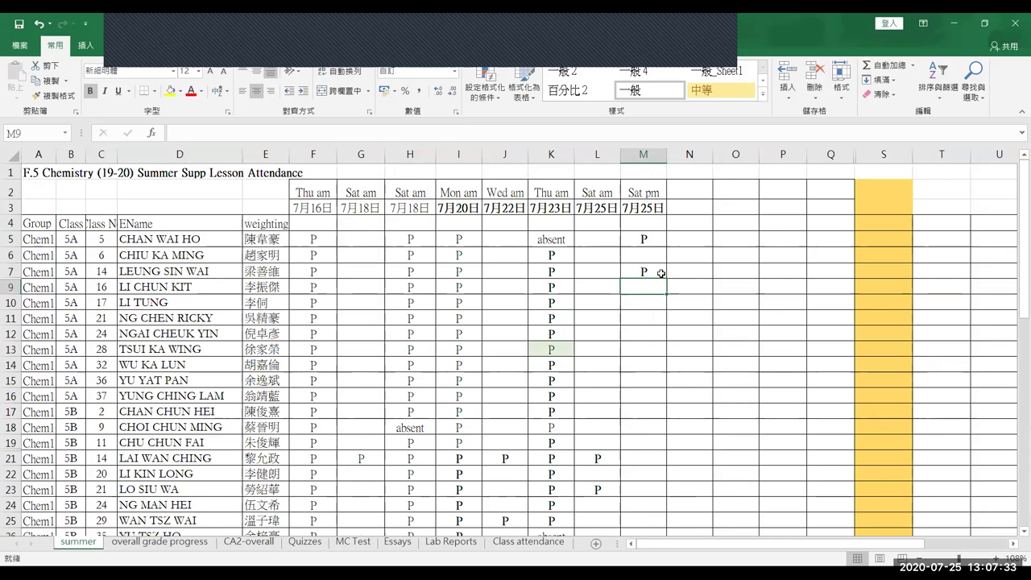
# Step: Mark the students in rows 10 and 11 as present with "P" in the Sat pm 7月25日 column
pyautogui.press('Down')
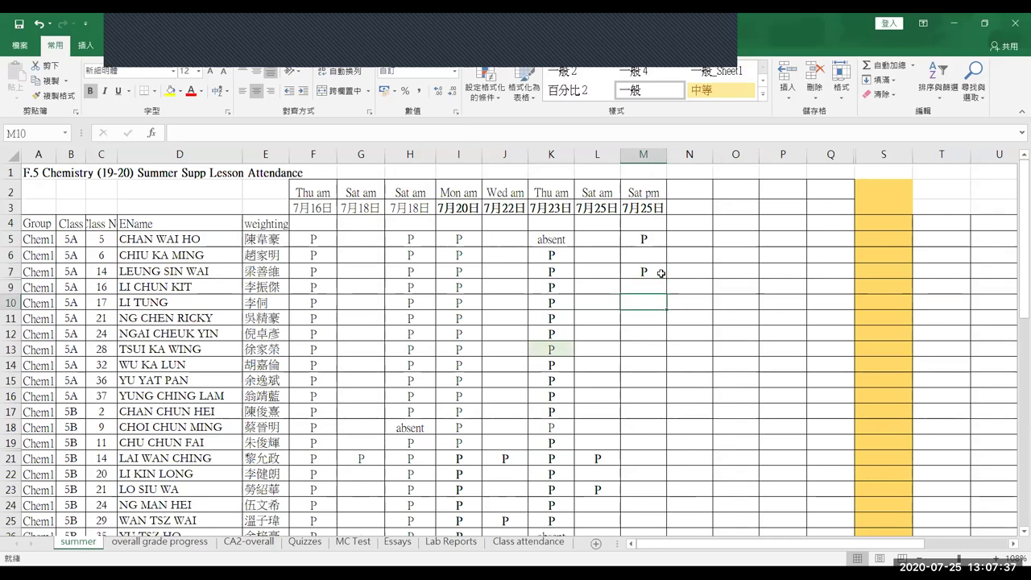
pyautogui.write('P')
pyautogui.press('Return')
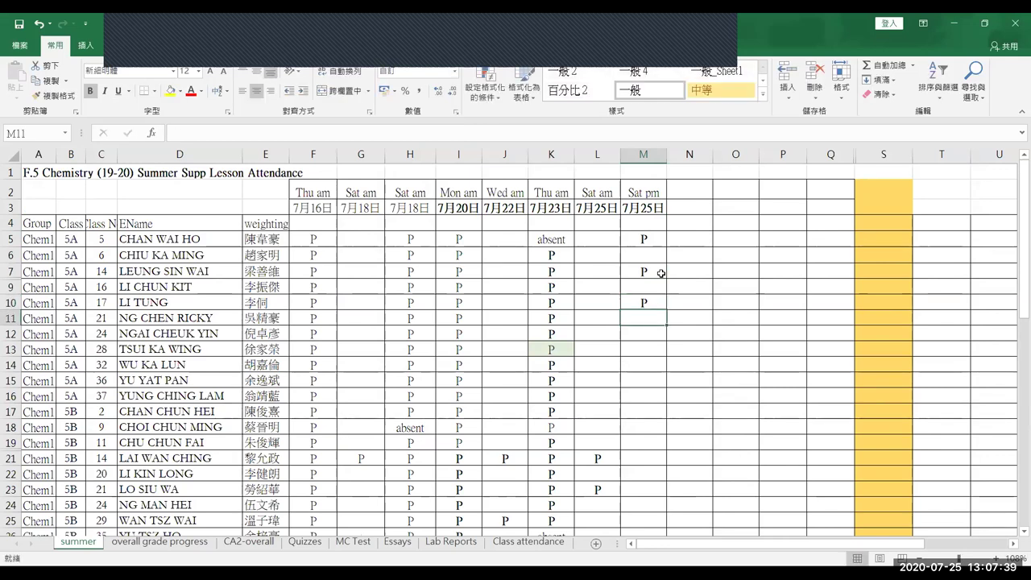
pyautogui.write('P')
pyautogui.press('Return')
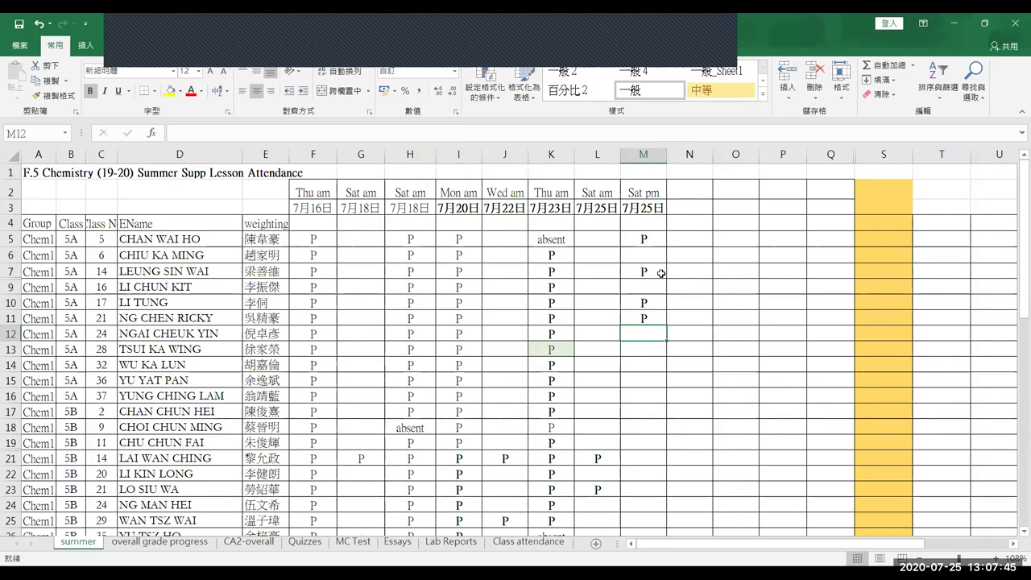
# Step: Leave M12 blank and enter "P" in M13 and M14 for the Sat pm 7月25日 lesson
pyautogui.press('Return')
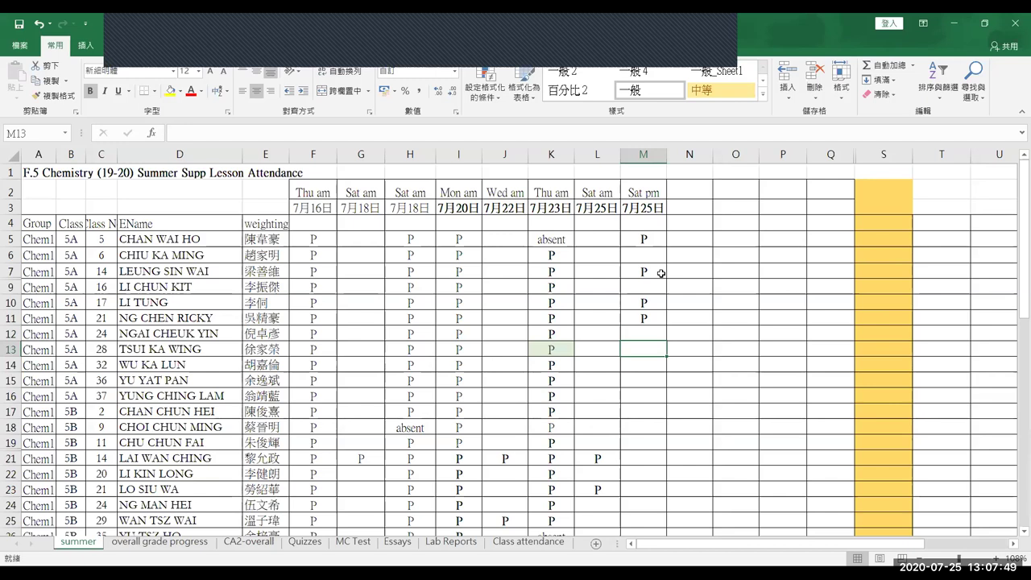
pyautogui.write('P')
pyautogui.press('Return')
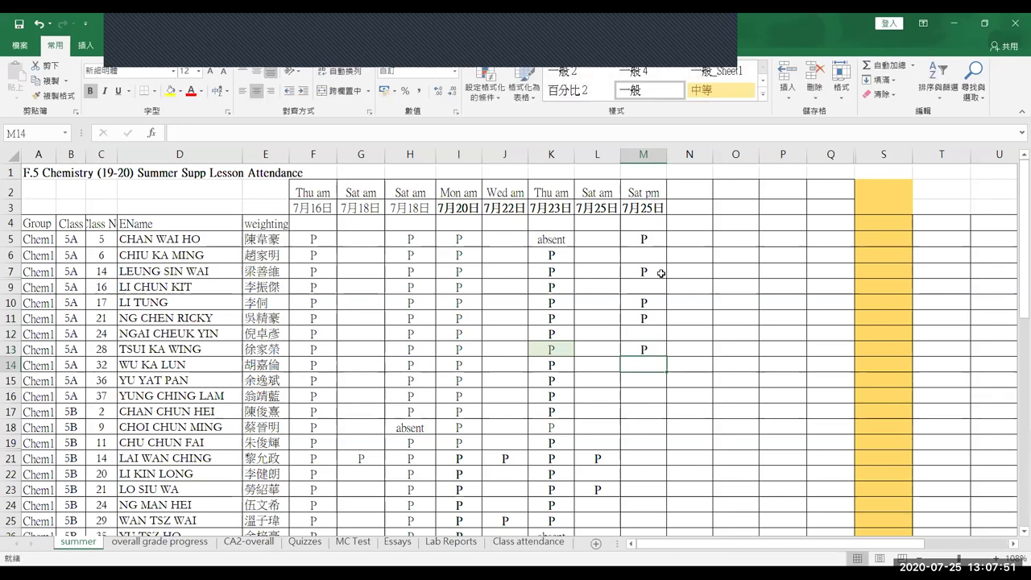
pyautogui.write('P')
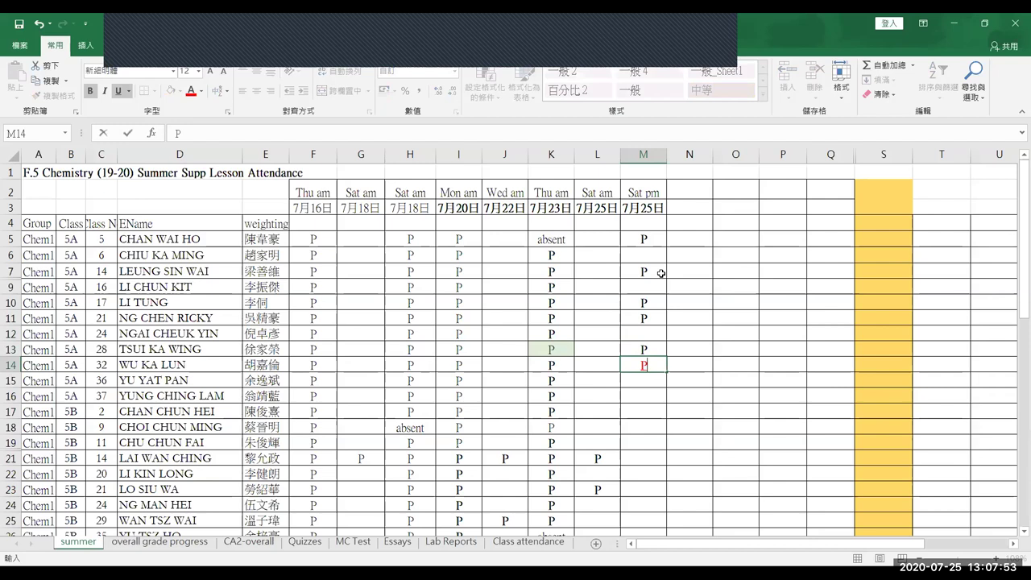
pyautogui.press('Return')
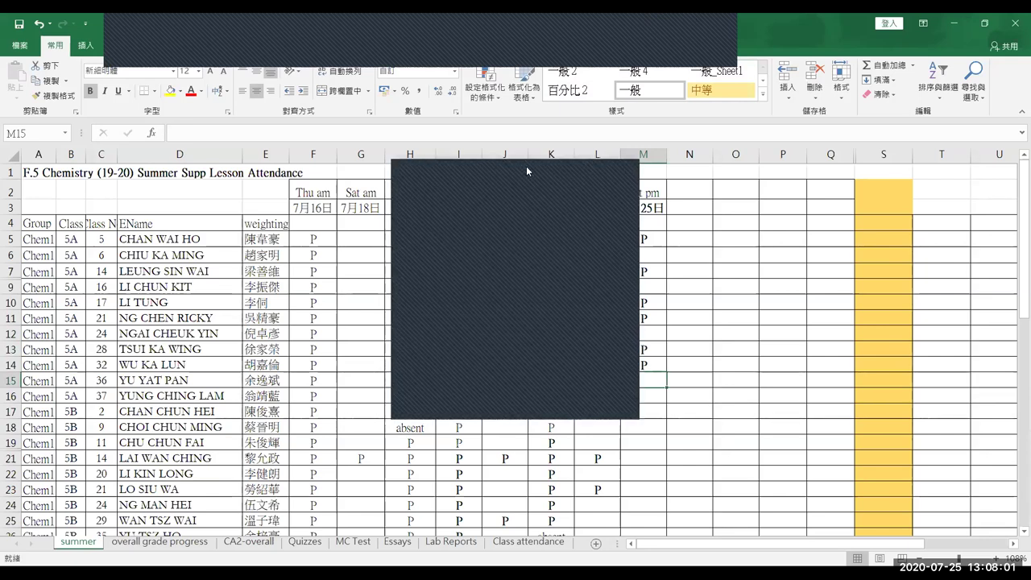
# Step: Enter "P" for the students in rows 15 to 18 in the Sat pm 7月25日 column
pyautogui.click(652, 383)
pyautogui.write('P')
pyautogui.press('Return')
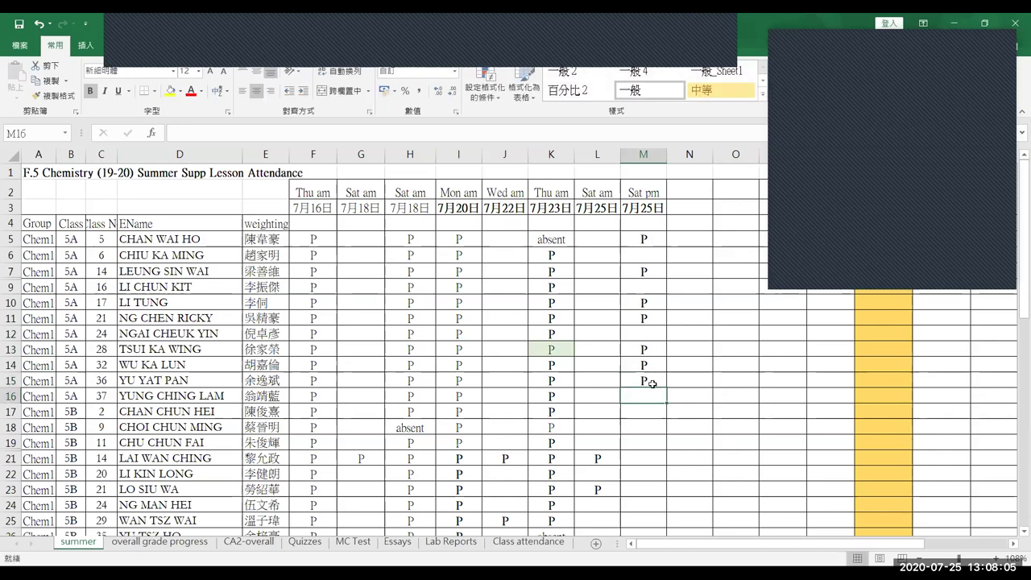
pyautogui.write('P')
pyautogui.press('Return')
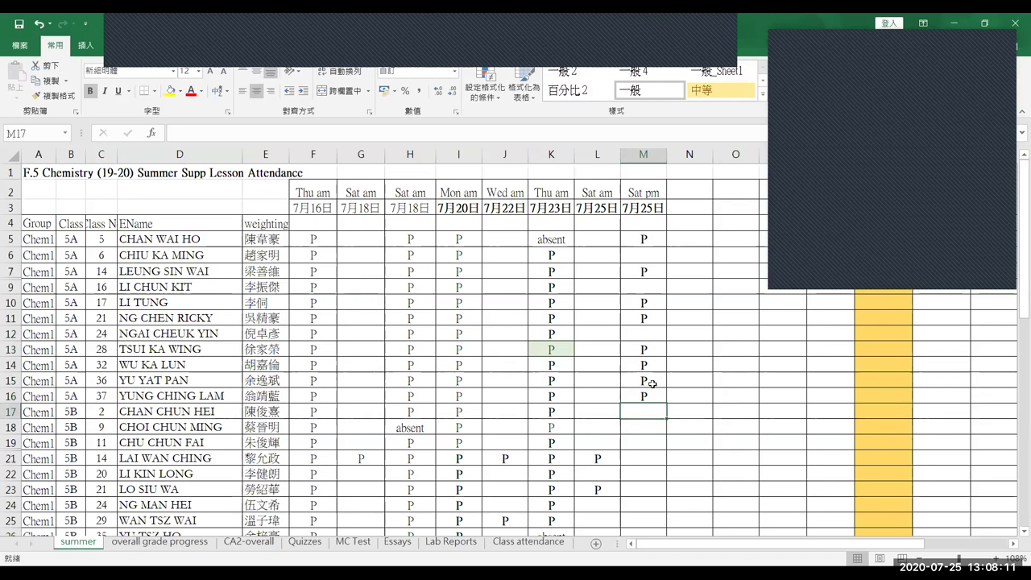
pyautogui.write('P')
pyautogui.press('Return')
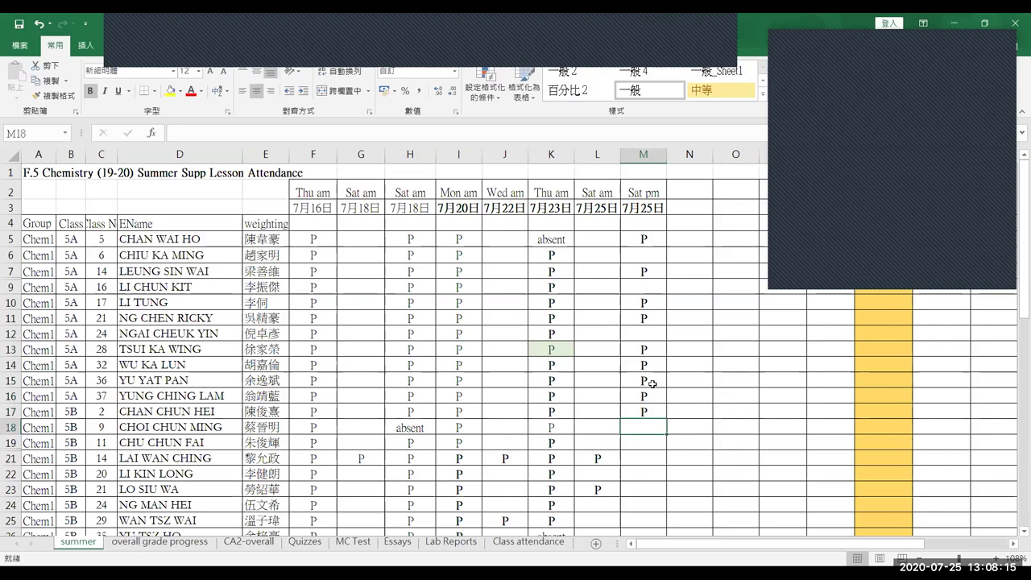
pyautogui.write('P')
pyautogui.press('Return')
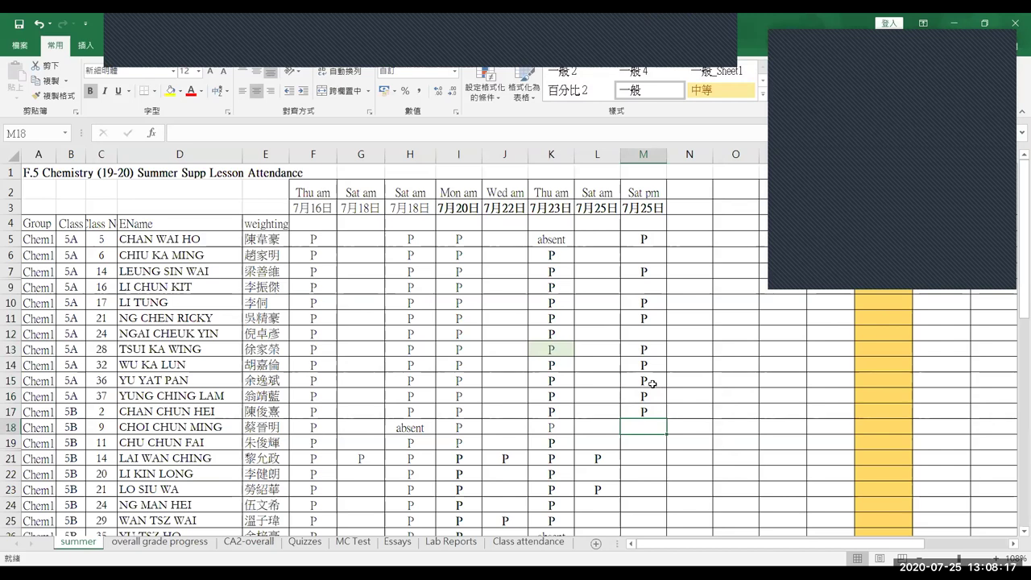
# Step: Fill in the skipped attendance cell M6 with "P" for the Sat pm 7月25日 lesson
pyautogui.click(634, 255)
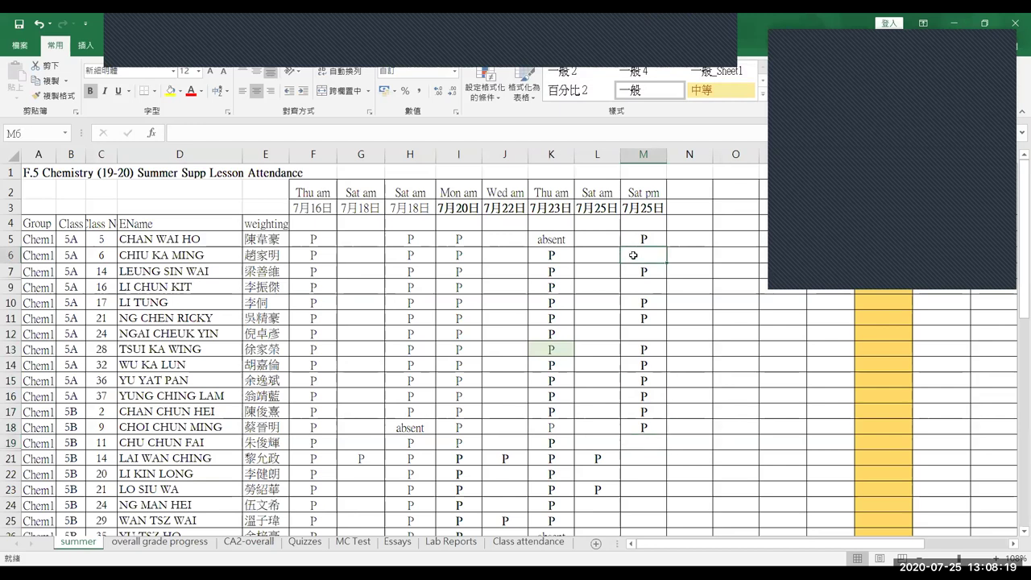
pyautogui.write('P')
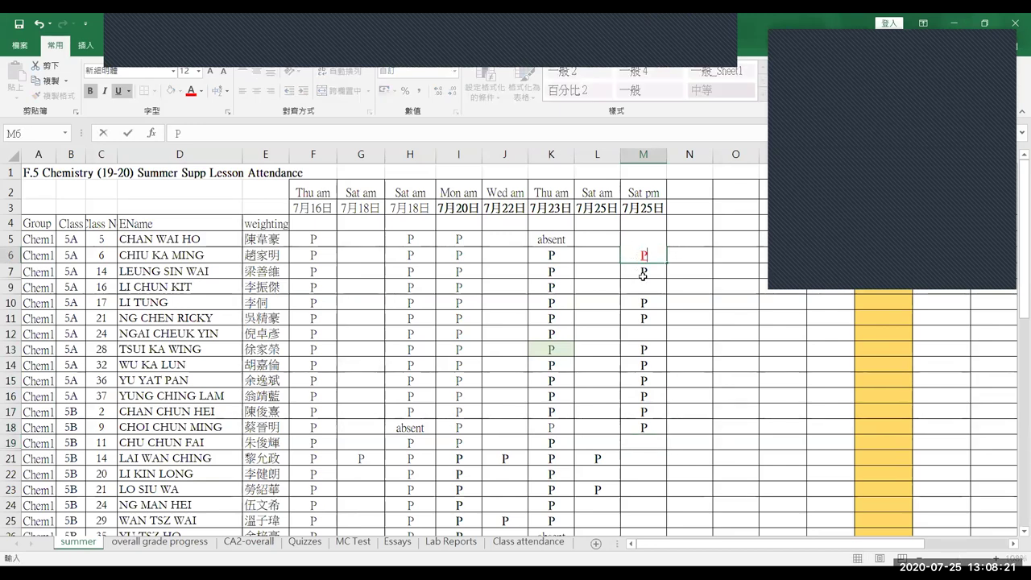
pyautogui.click(643, 277)
pyautogui.click(649, 285)
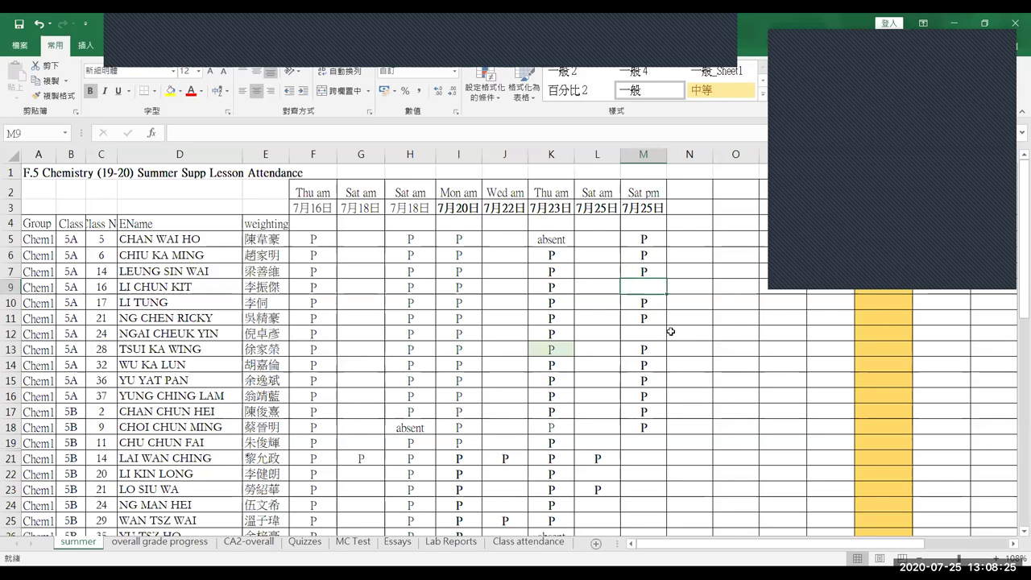
# Step: Mark the class 5B student number 11 in row 19 as present with "P" for Sat pm 7月25日
pyautogui.click(642, 332)
pyautogui.click(644, 441)
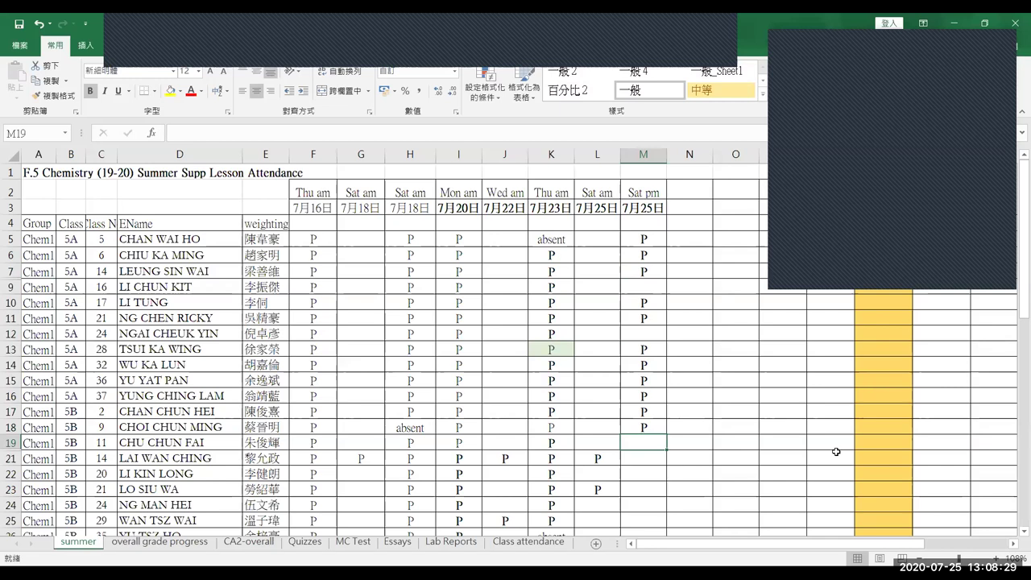
pyautogui.write('P')
pyautogui.press('Return')
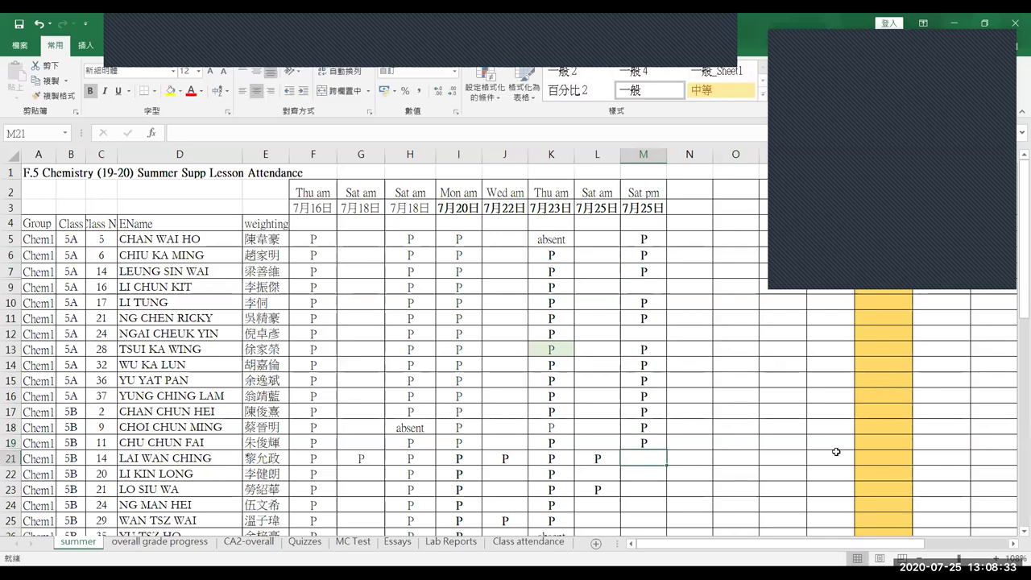
pyautogui.write('P')
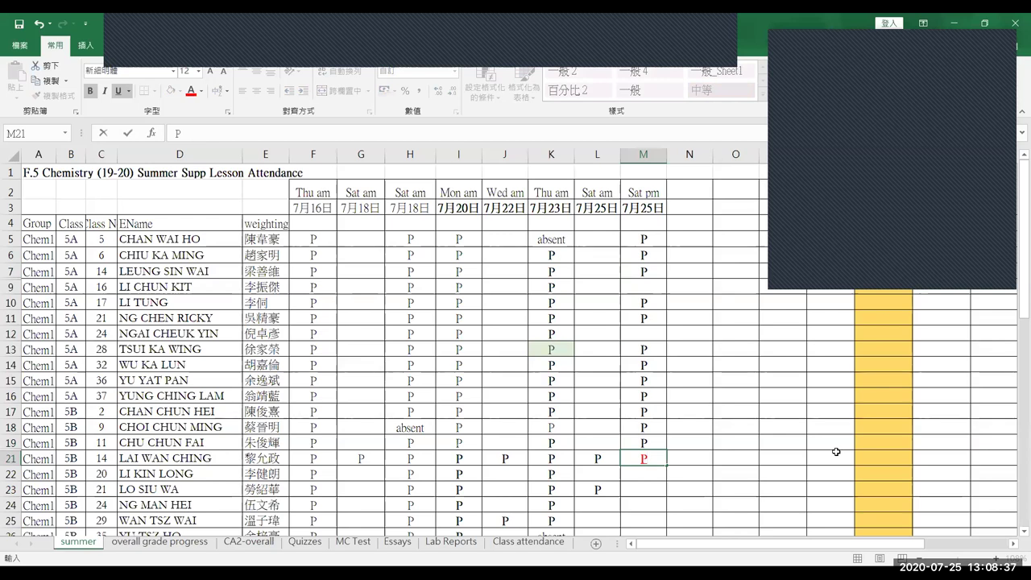
pyautogui.press('Escape')
pyautogui.press('Down')
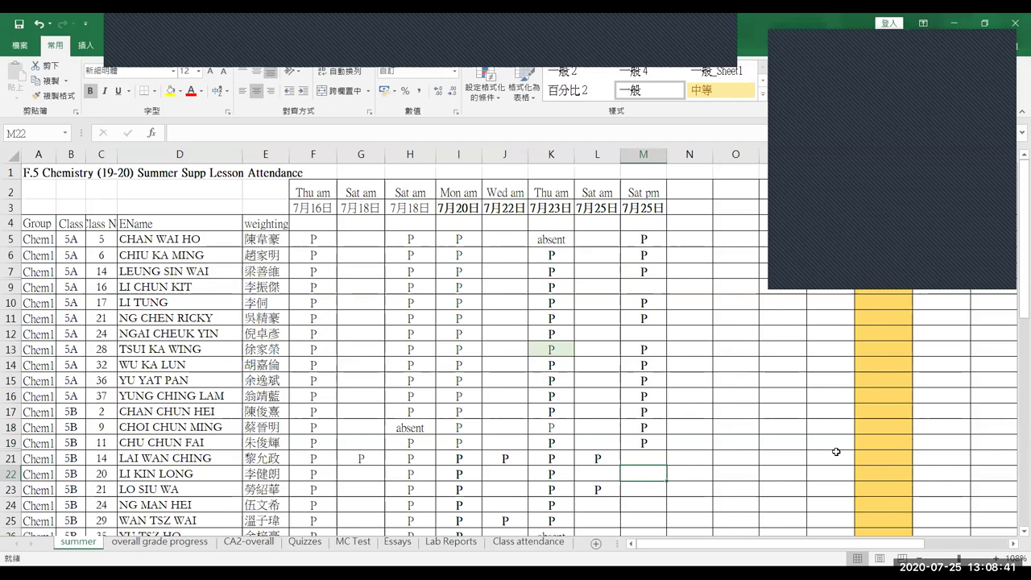
# Step: Enter "P" in M22, M23 and M24 to record attendance for the Sat pm 7月25日 lesson
pyautogui.write('P')
pyautogui.press('Return')
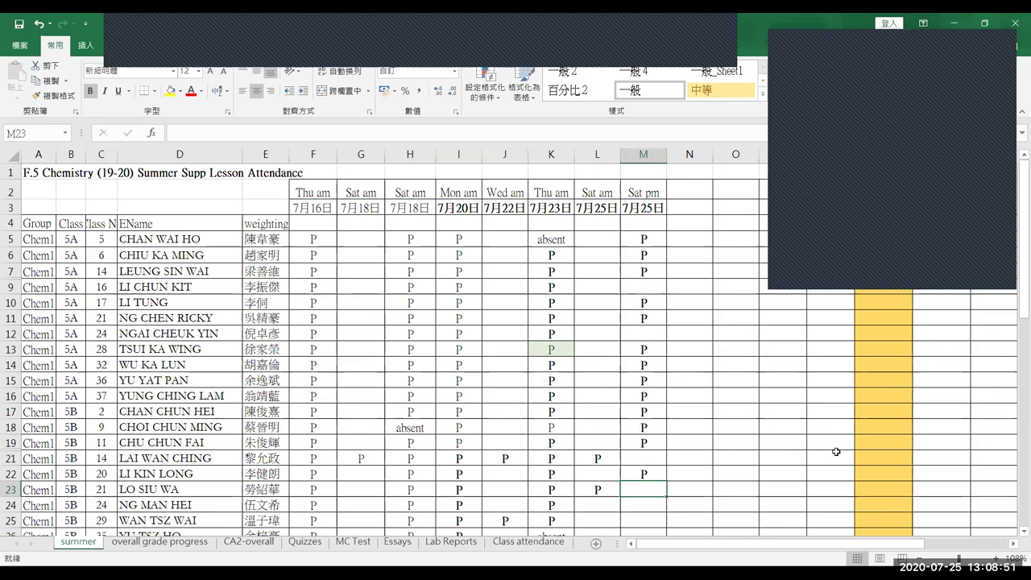
pyautogui.write('P')
pyautogui.press('Return')
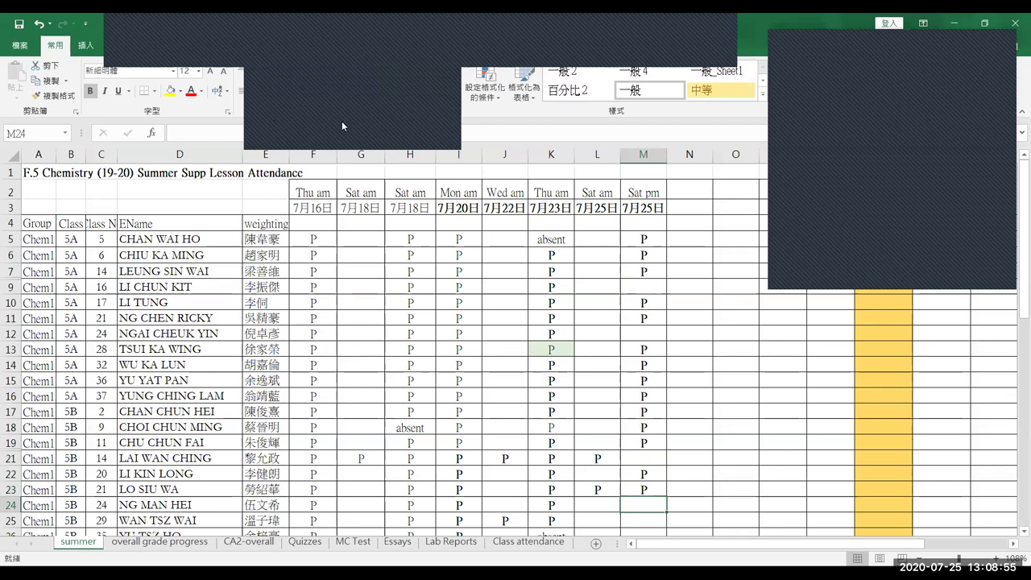
pyautogui.click(643, 508)
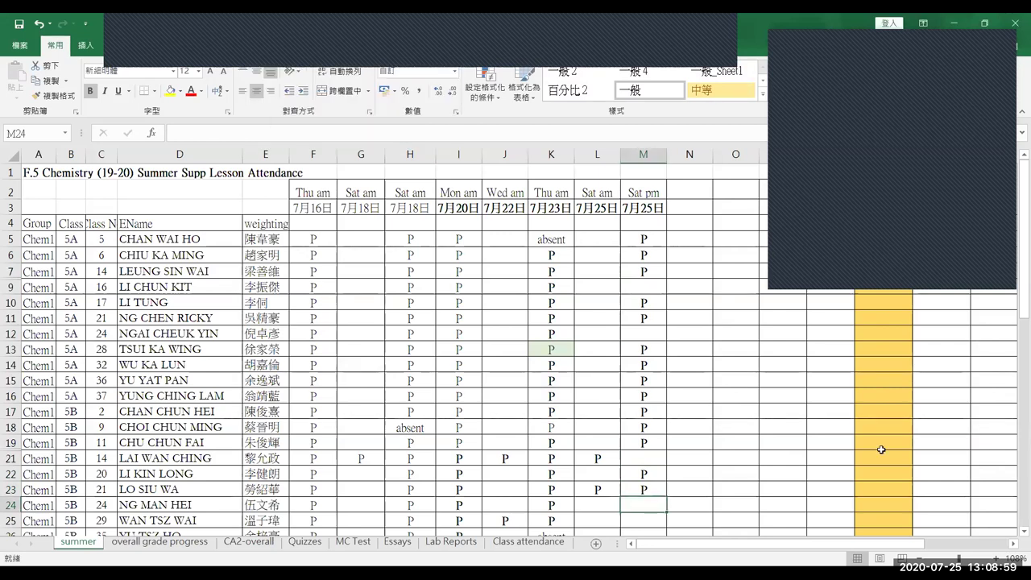
pyautogui.write('P')
pyautogui.press('Return')
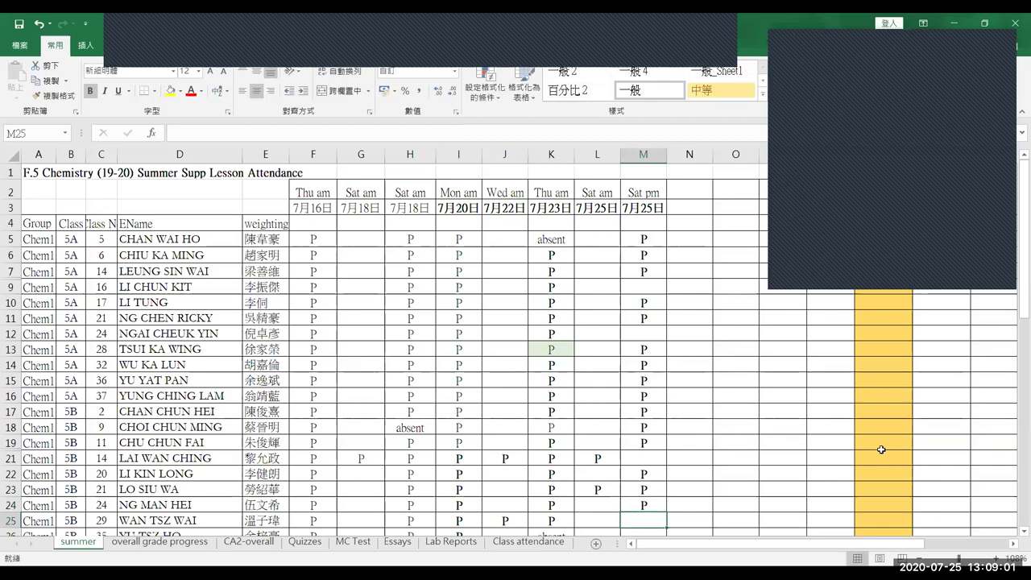
# Step: Mark the last three Chem1 students, rows 25 to 27, as present with "P" in the Sat pm 7月25日 column
pyautogui.write('P')
pyautogui.press('Return')
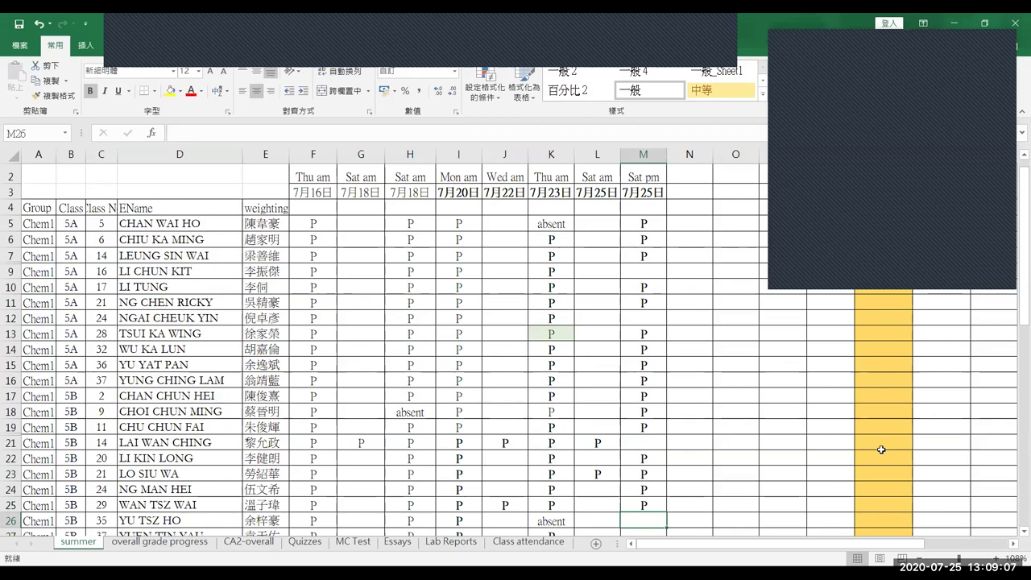
pyautogui.write('P')
pyautogui.press('Return')
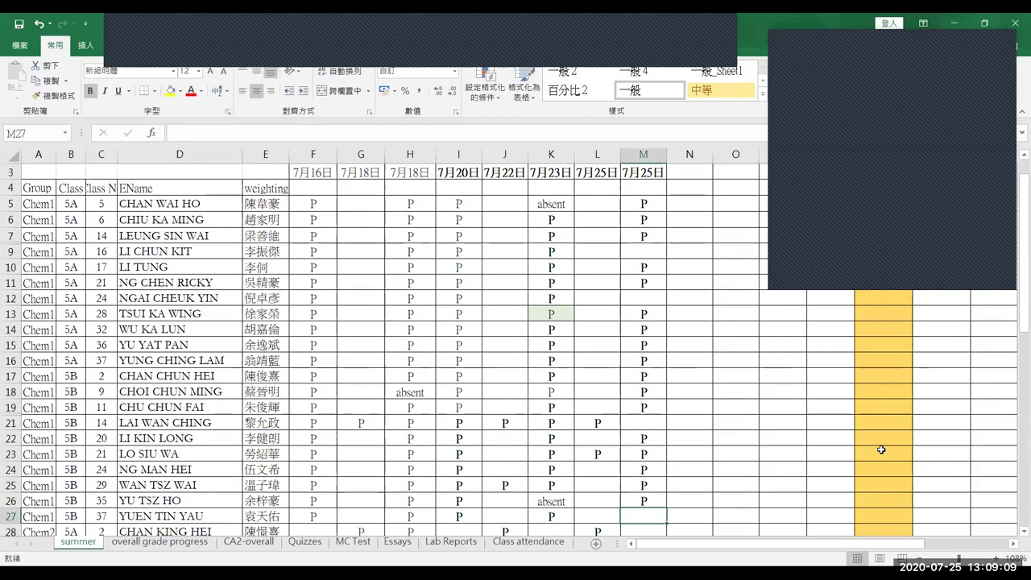
pyautogui.write('P')
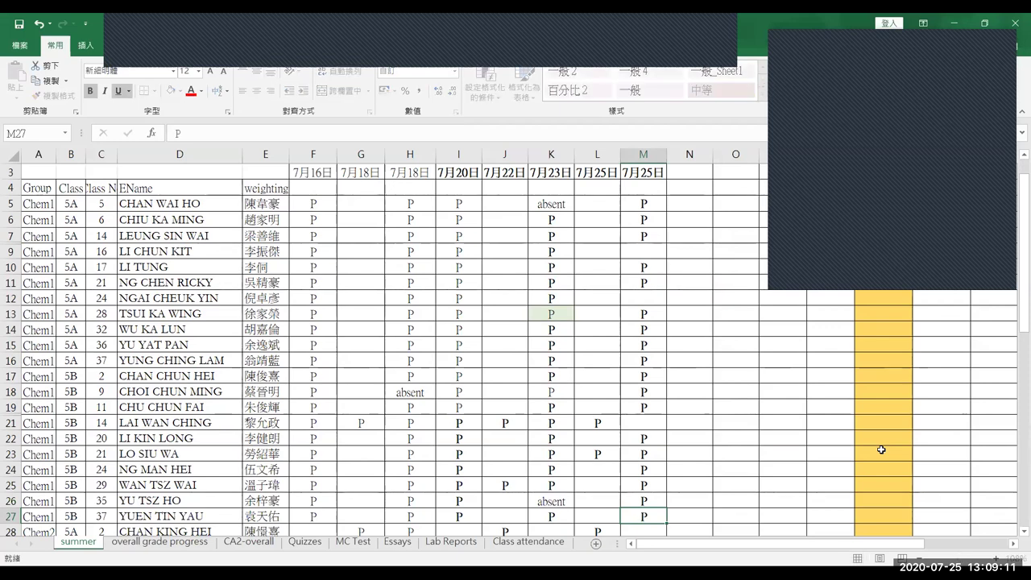
pyautogui.press('Return')
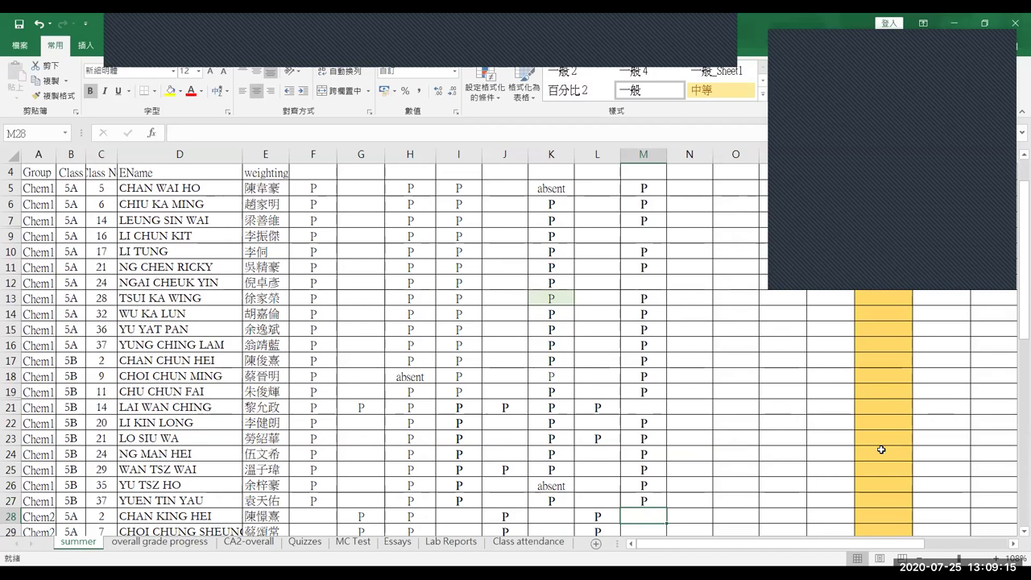
# Step: Leave M28 blank and enter "P" for the Chem2 students in rows 29 to 31 for Sat pm 7月25日
pyautogui.press('Down')
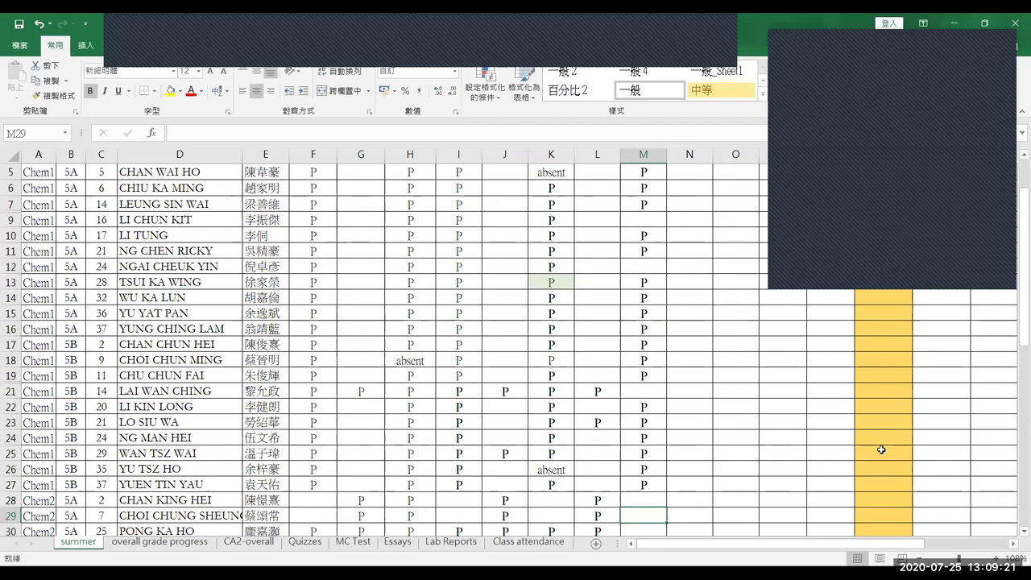
pyautogui.write('P')
pyautogui.press('Return')
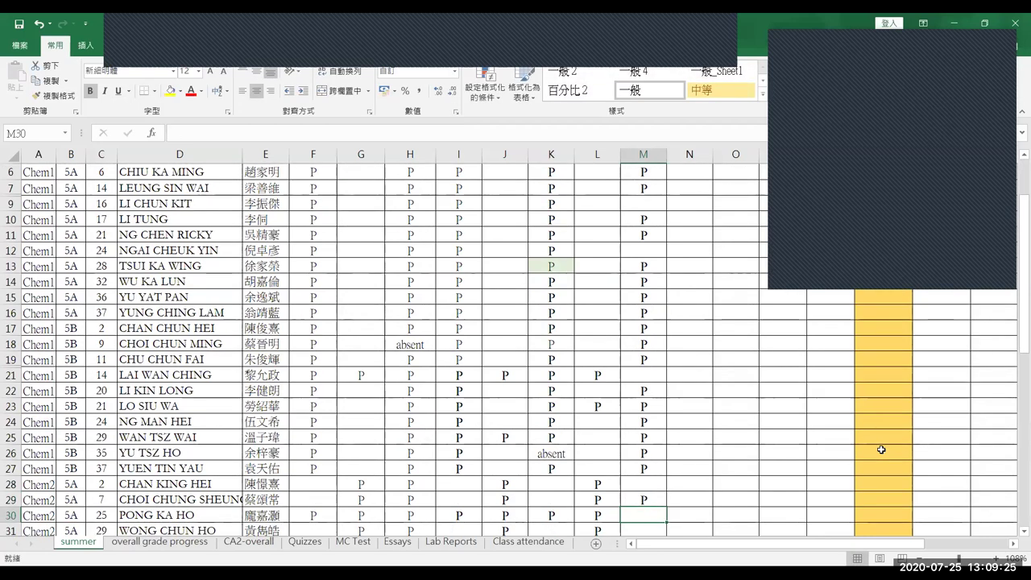
pyautogui.write('P')
pyautogui.press('Return')
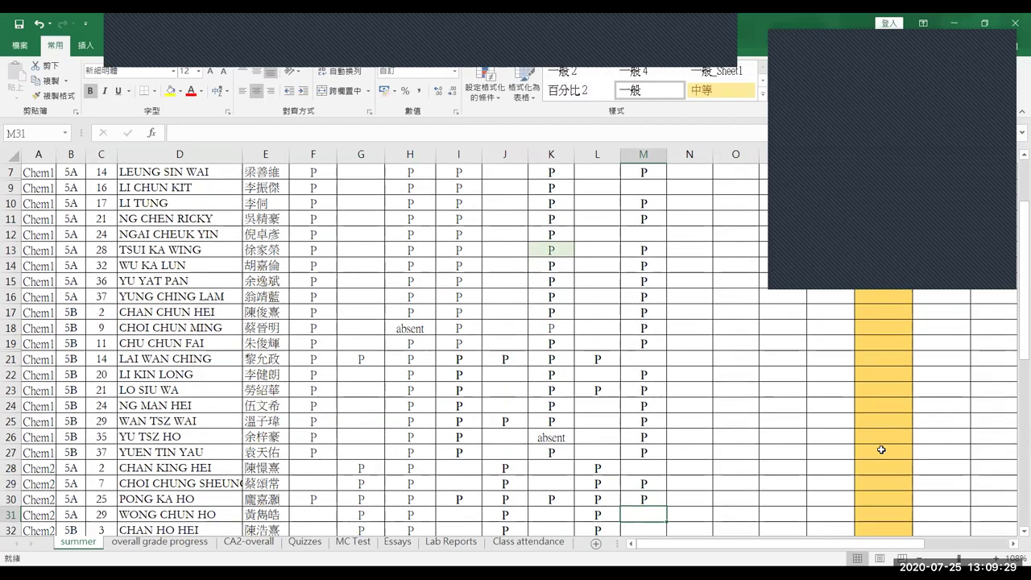
pyautogui.write('P')
pyautogui.press('Return')
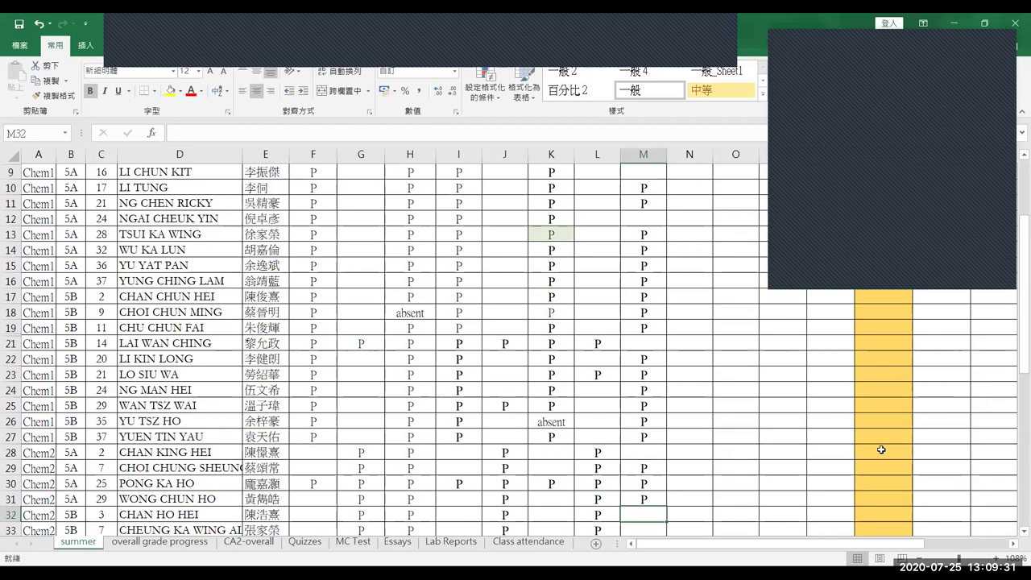
# Step: Enter "P" for the Chem2 students in rows 32 to 34 in the Sat pm 7月25日 column
pyautogui.press('Return')
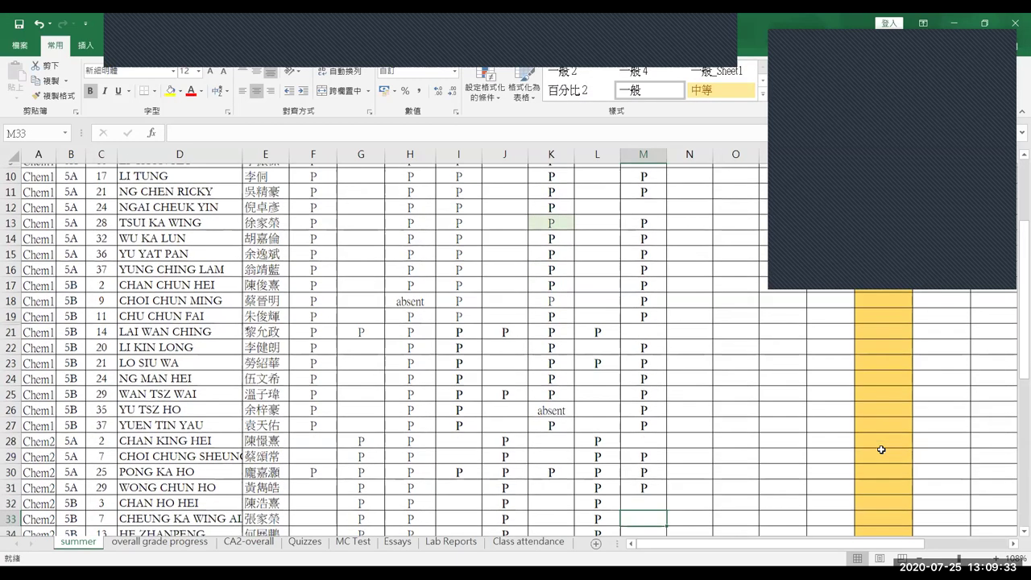
pyautogui.press('Up')
pyautogui.write('P')
pyautogui.press('Return')
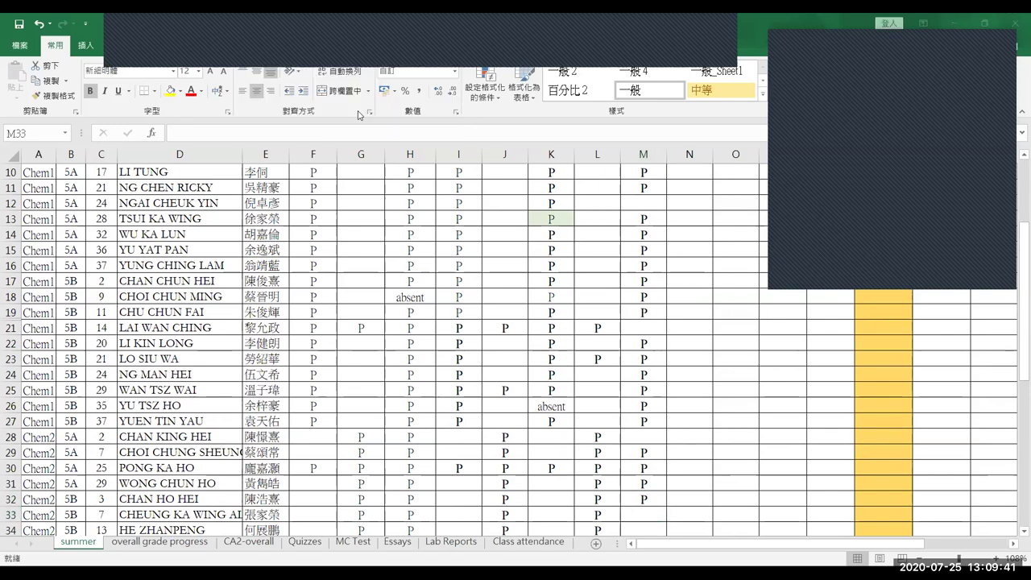
pyautogui.click(644, 517)
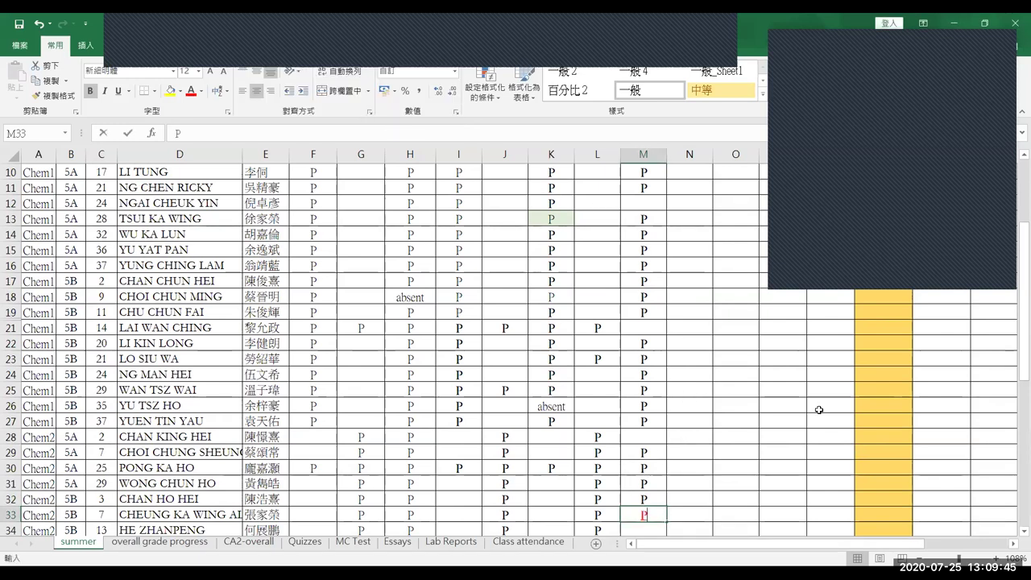
pyautogui.press('Down')
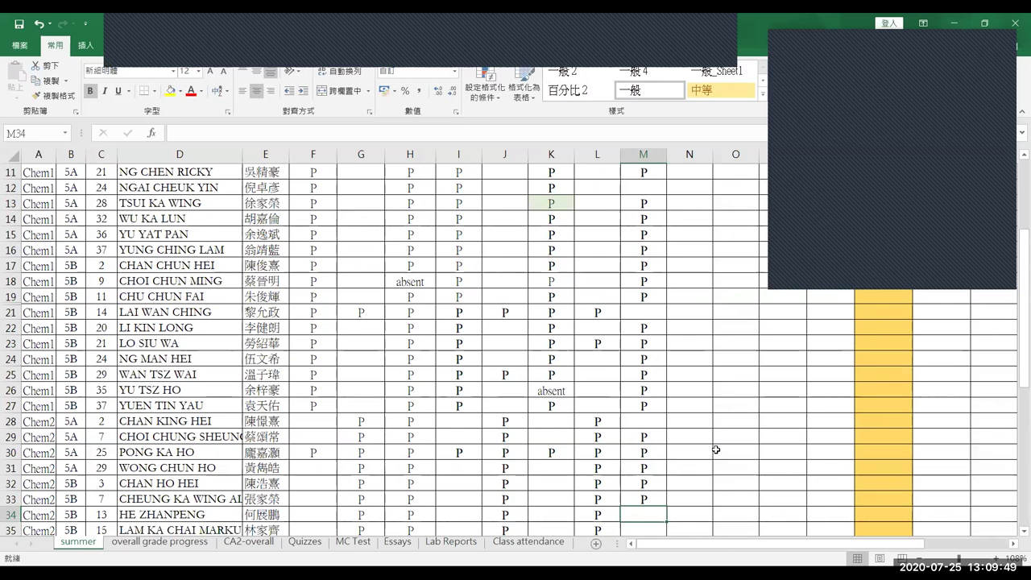
pyautogui.press('Down')
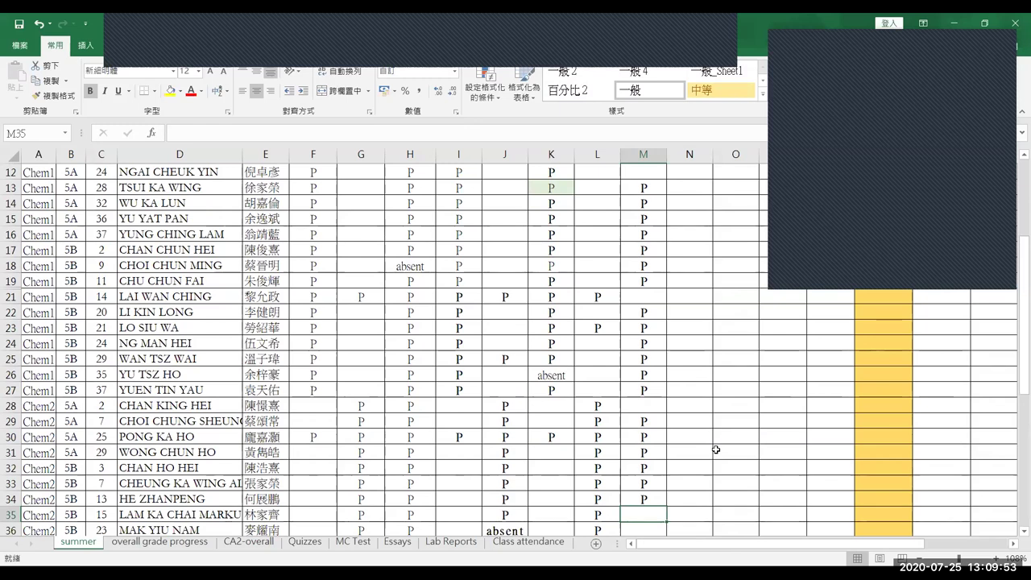
# Step: Enter "P" in M35 to mark the Chem2 student as present for Sat pm 7月25日
pyautogui.press('Down')
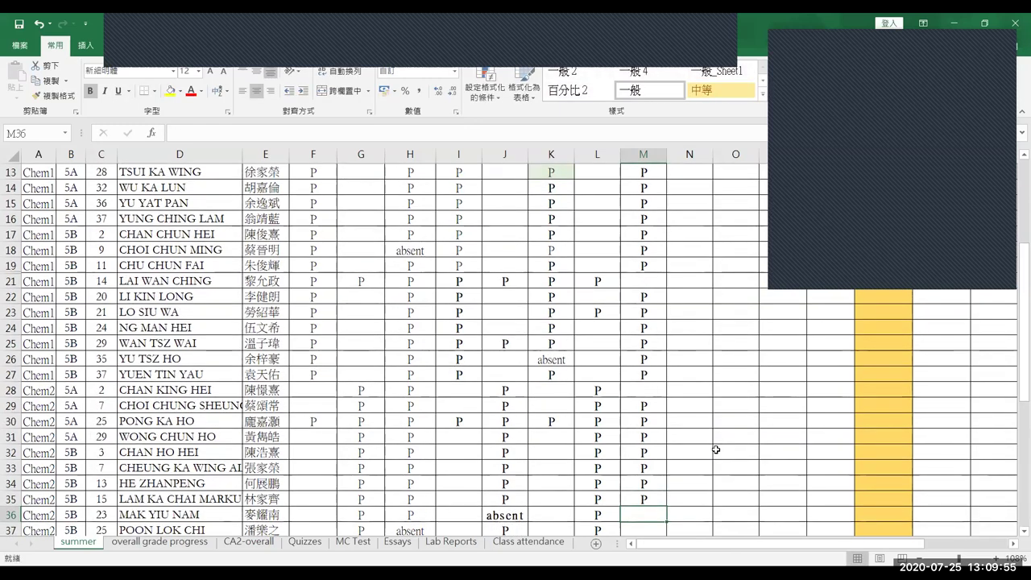
pyautogui.moveTo(208, 259); pyautogui.dragTo(198, 356)
pyautogui.moveTo(201, 317)
pyautogui.mouseDown()
pyautogui.moveTo(246, 307)
pyautogui.moveTo(243, 346)
pyautogui.mouseUp()
pyautogui.moveTo(286, 278)
pyautogui.mouseDown()
pyautogui.moveTo(306, 275)
pyautogui.moveTo(294, 362)
pyautogui.mouseUp()
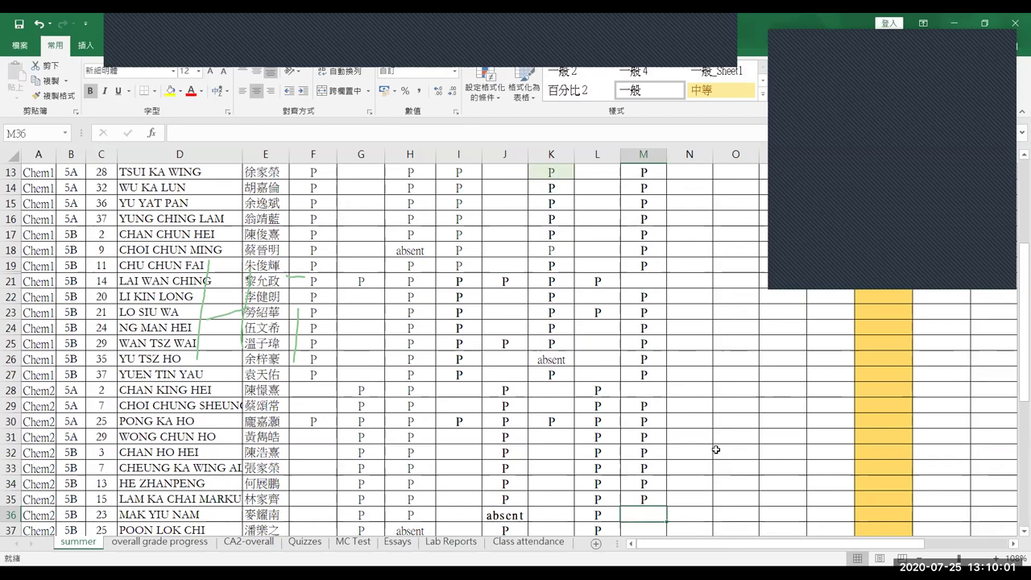
# Step: Skip M36 and M37 and enter "P" in M38, M39 and M40 for the Sat pm 7月25日 lesson
pyautogui.press('Down')
pyautogui.press('Escape')
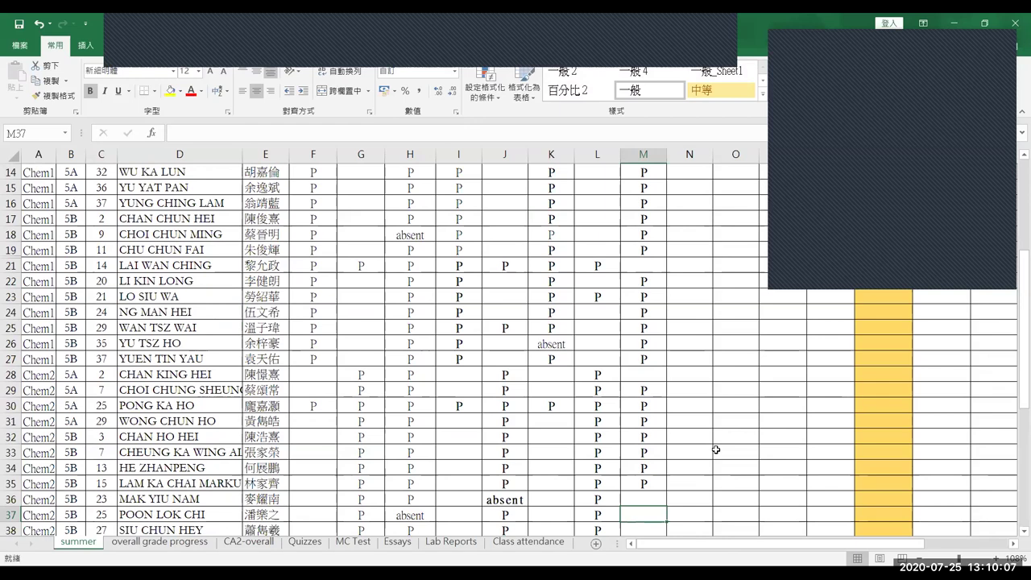
pyautogui.press('Down')
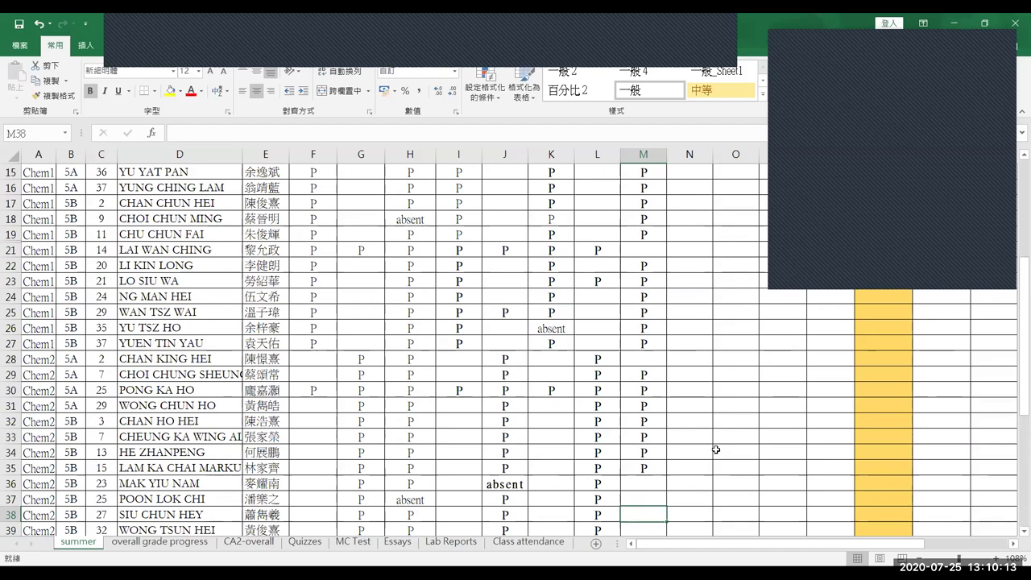
pyautogui.write('P')
pyautogui.press('Return')
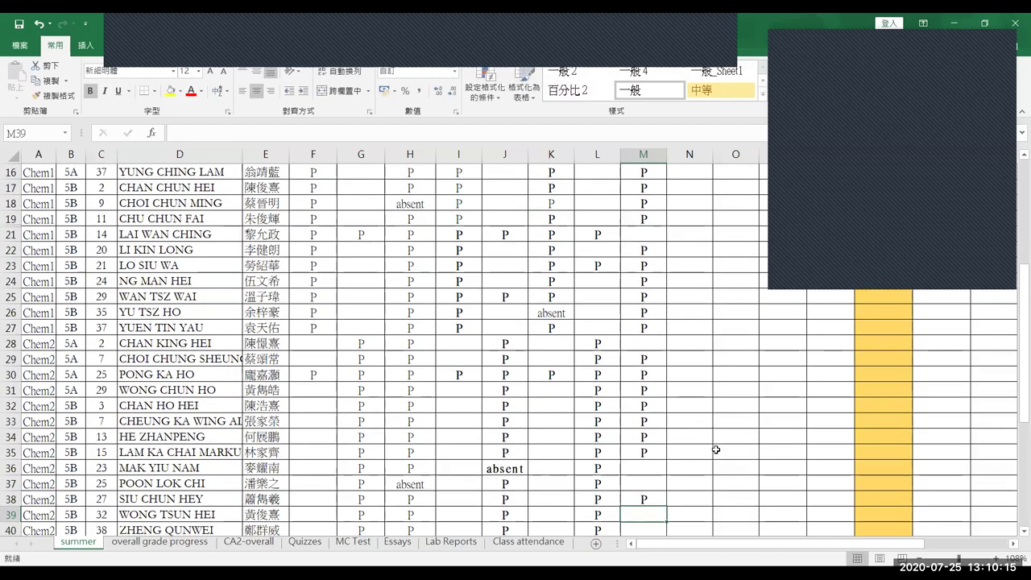
pyautogui.write('P')
pyautogui.press('Return')
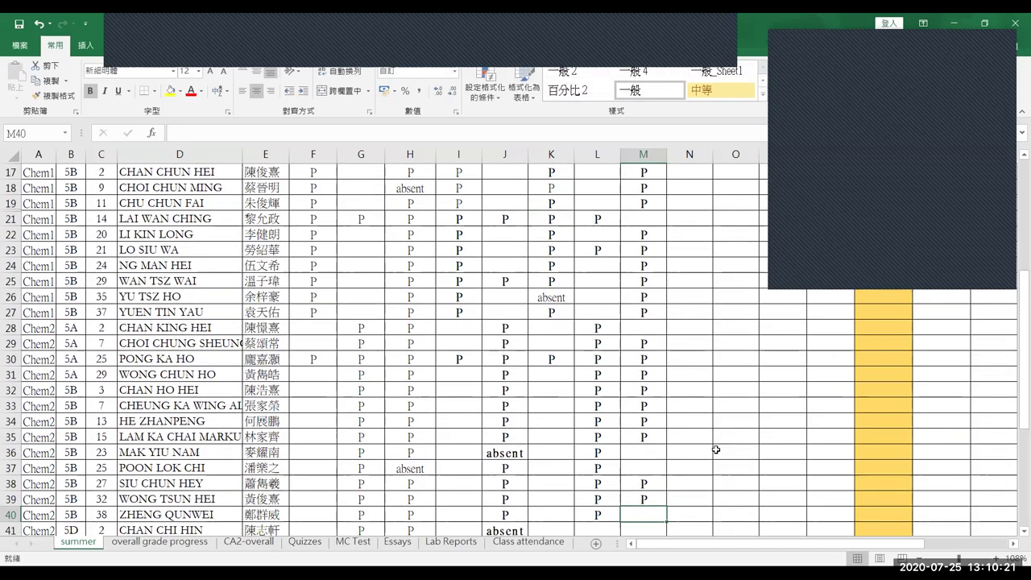
pyautogui.write('P')
pyautogui.press('Return')
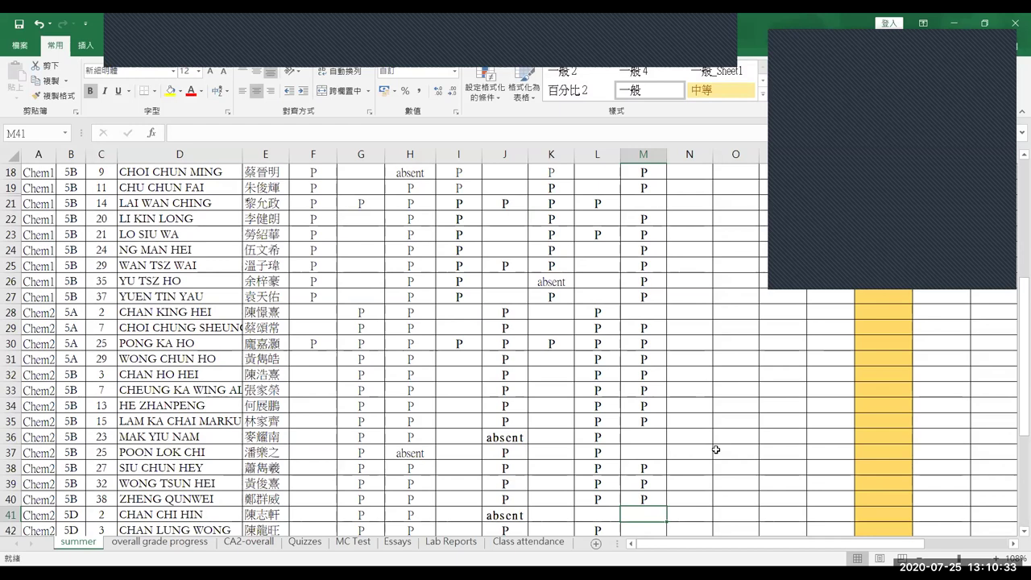
# Step: Leave M41 blank and mark the Chem2 student in row 42 as present with "P" in the Sat pm 7月25日 column
pyautogui.press('Down')
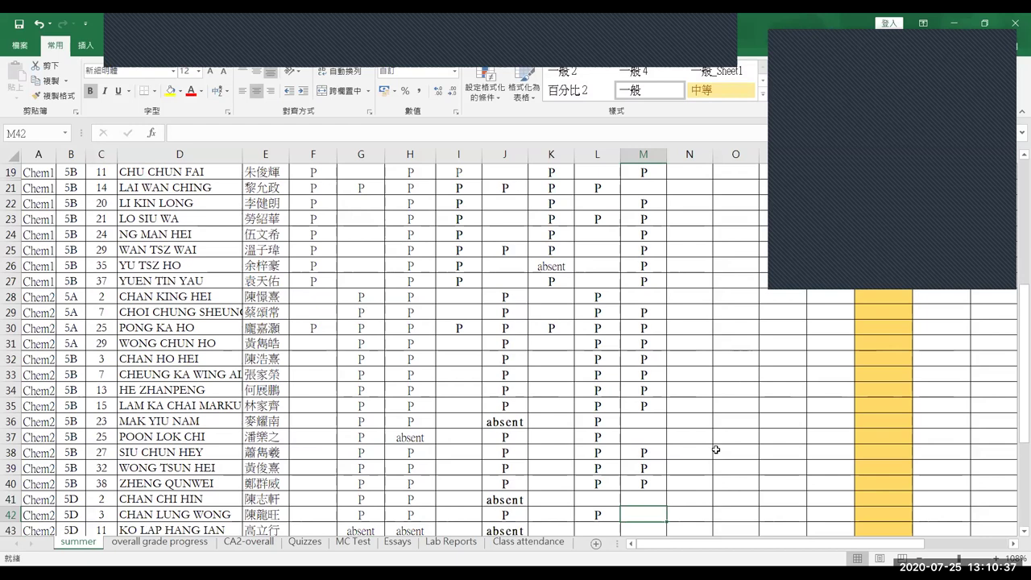
pyautogui.press('Up')
pyautogui.press('Left')
pyautogui.press('Right')
pyautogui.press('Down')
pyautogui.write('P')
pyautogui.press('Return')
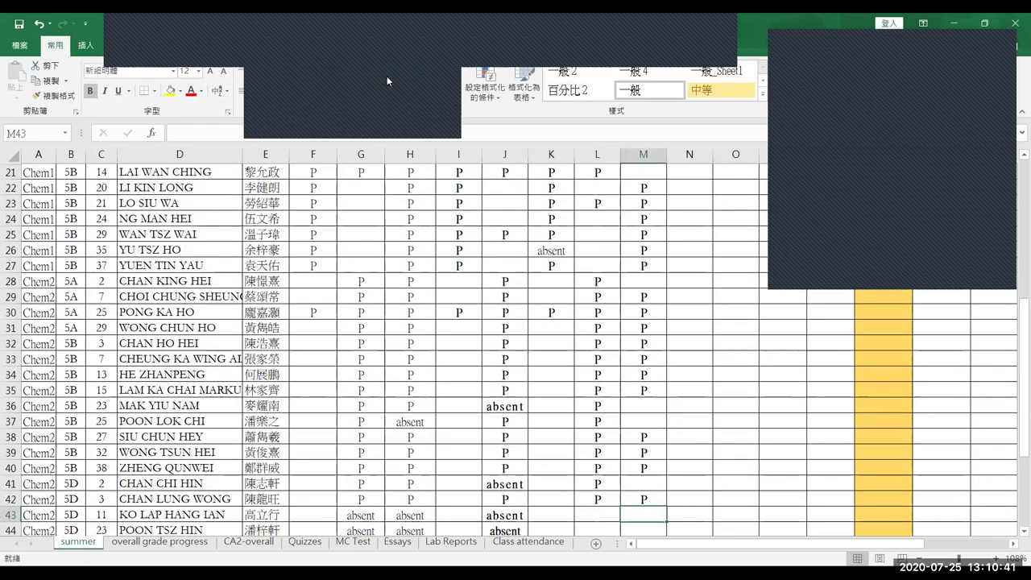
# Step: Go back to the skipped Chem1 students, leave M9 blank and enter "P" in M12 and M21
pyautogui.click(351, 114)
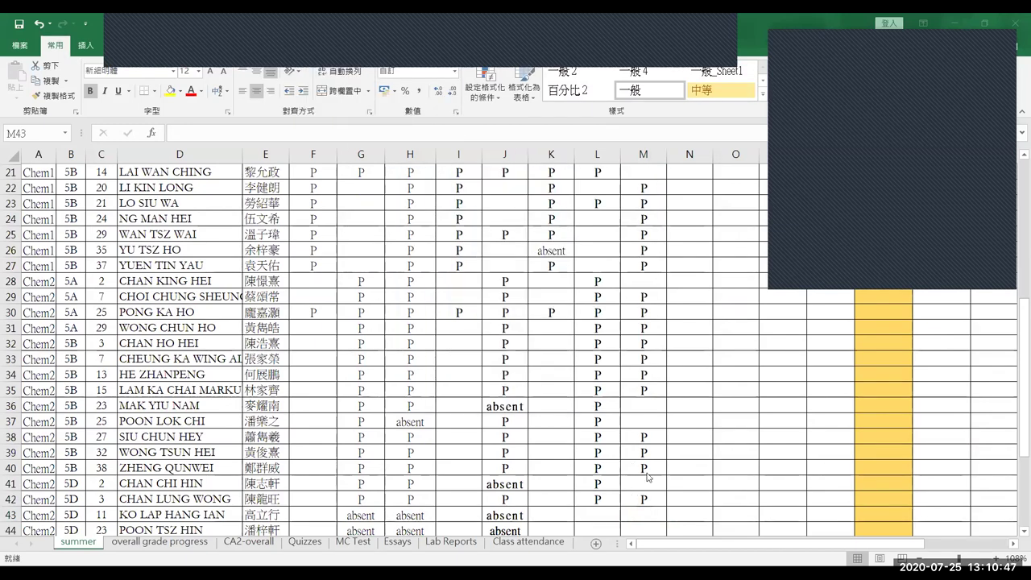
pyautogui.scroll(-2, 652, 499)
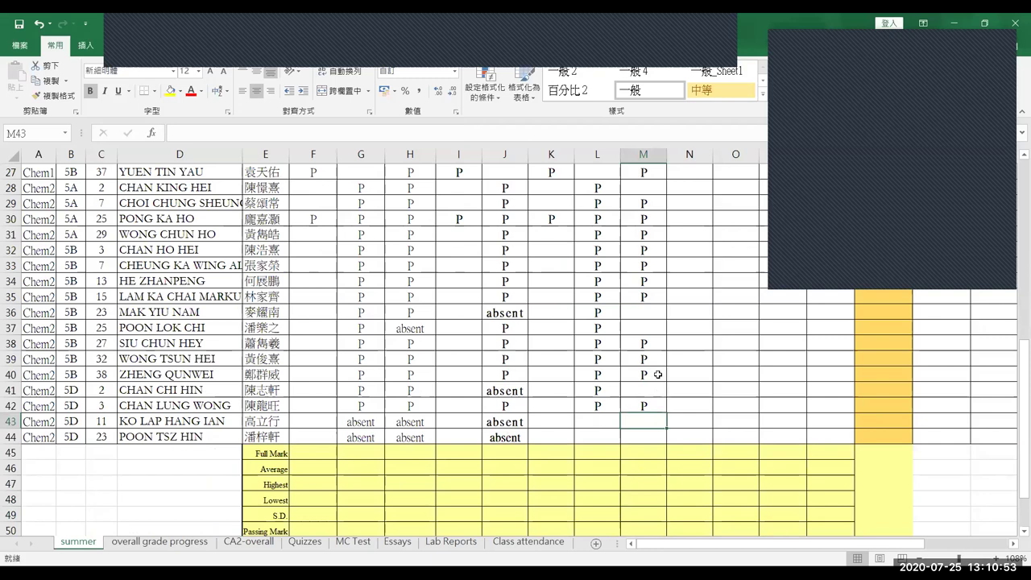
pyautogui.scroll(9, 656, 372)
pyautogui.click(648, 286)
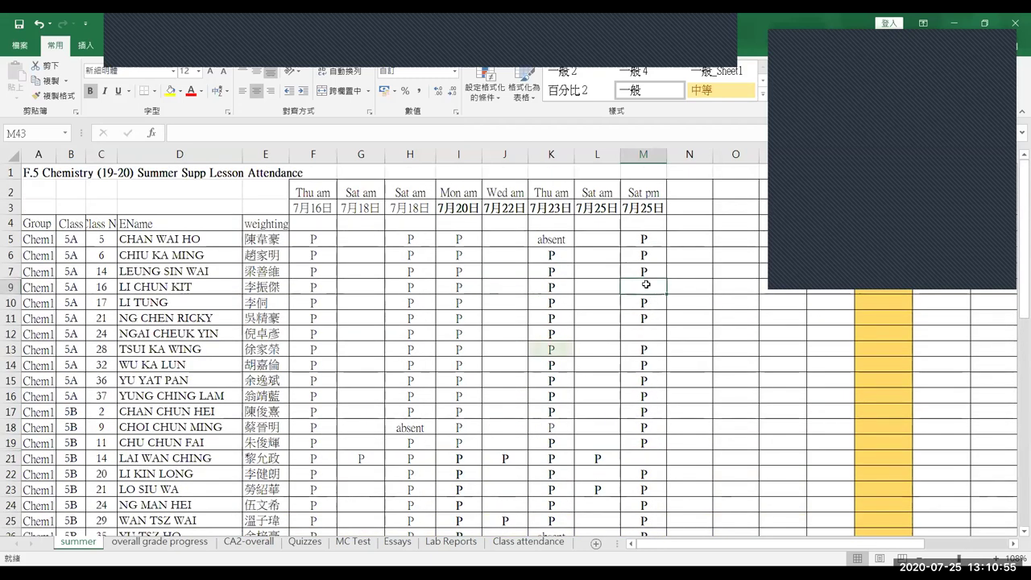
pyautogui.press('Down')
pyautogui.press('Down')
pyautogui.press('Down')
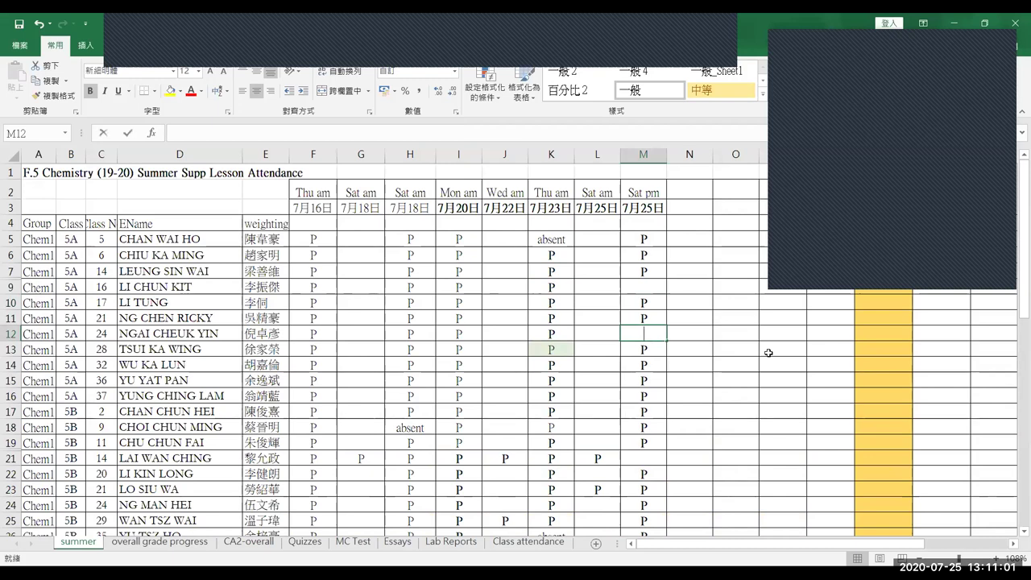
pyautogui.write('P')
pyautogui.press('BackSpace')
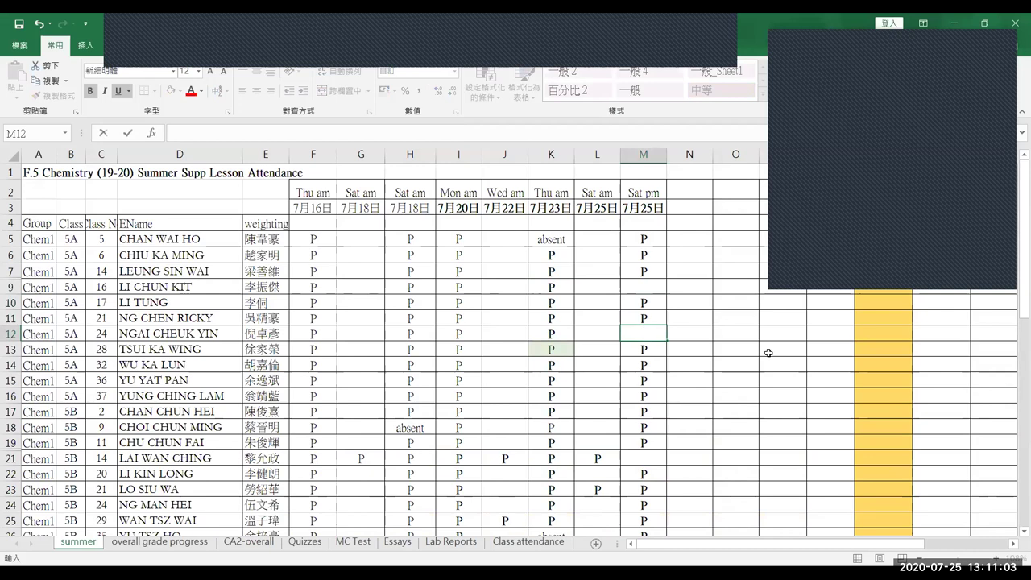
pyautogui.press('Down')
pyautogui.press('Down')
pyautogui.press('Down')
pyautogui.press('Down')
pyautogui.press('Down')
pyautogui.press('Down')
pyautogui.press('Down')
pyautogui.press('Down')
pyautogui.press('Down')
pyautogui.press('Down')
pyautogui.press('Down')
pyautogui.press('Down')
pyautogui.press('Down')
pyautogui.press('Down')
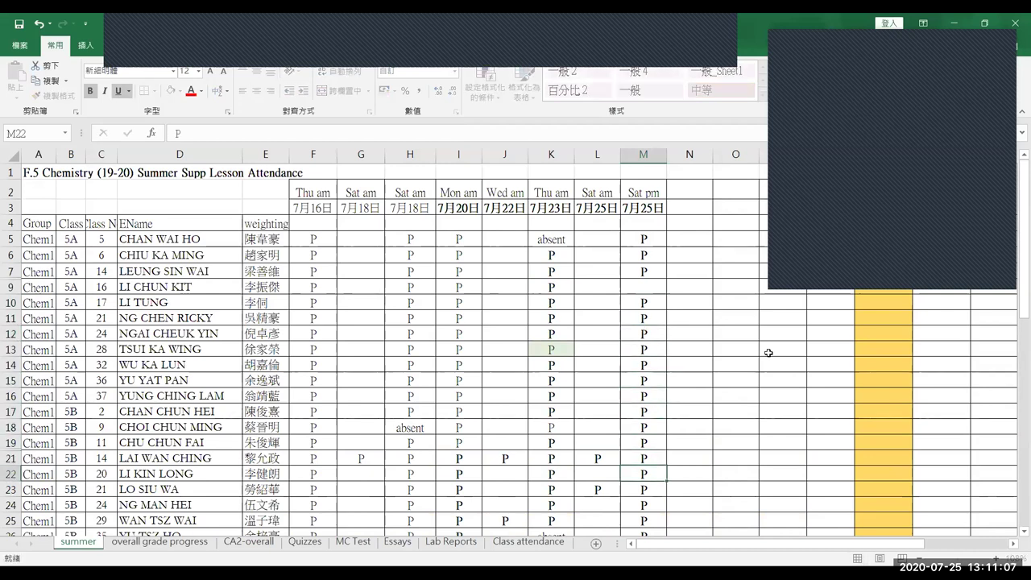
# Step: Fill the skipped cell M28 of the first Chem2 student with "P" for Sat pm 7月25日
pyautogui.scroll(-1, 768, 353)
pyautogui.press('Down')
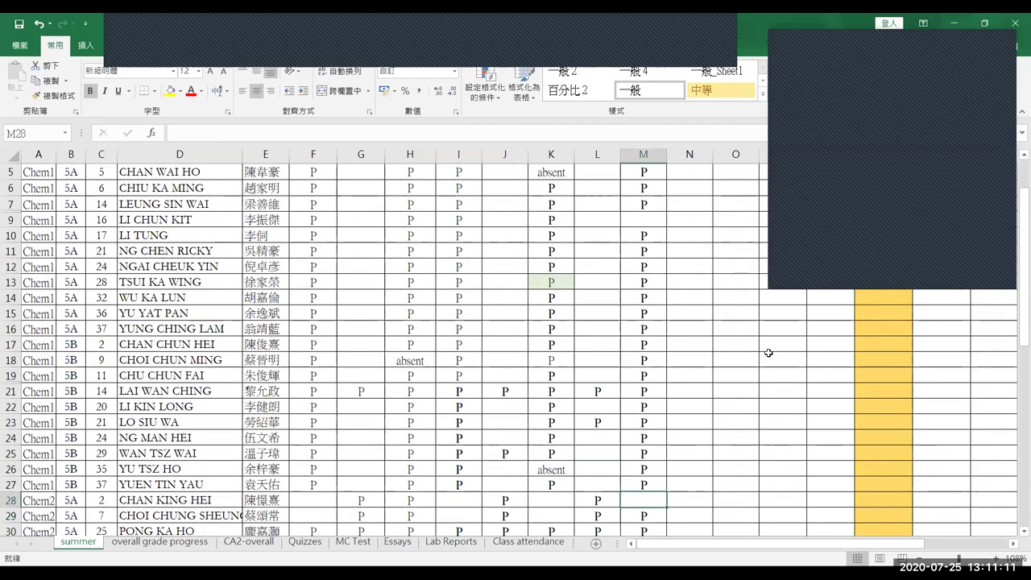
pyautogui.press('Down')
# Step: Enter "P" in the skipped cells M36 and M37 of the Sat pm 7月25日 column
pyautogui.press('Down')
pyautogui.press('Down')
pyautogui.press('Down')
pyautogui.press('Down')
pyautogui.press('Down')
pyautogui.press('Down')
pyautogui.press('Down')
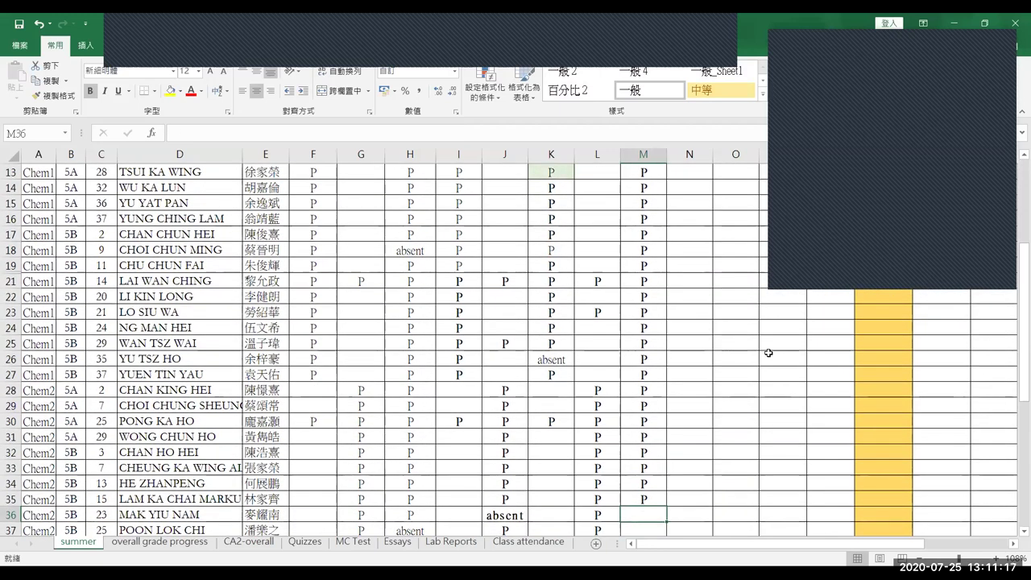
pyautogui.write('P')
pyautogui.press('Return')
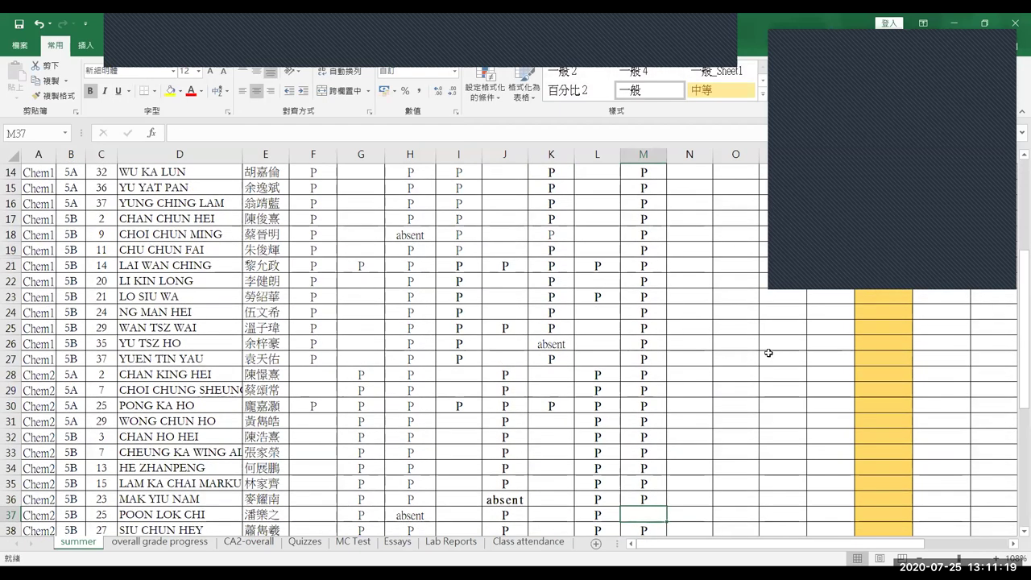
pyautogui.write('P')
pyautogui.press('Return')
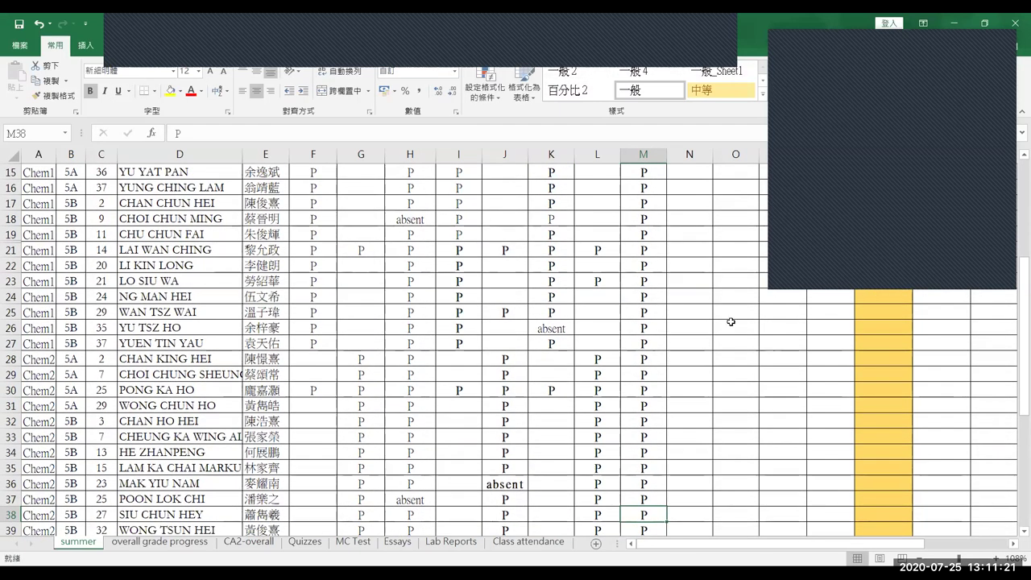
# Step: Check the whole Sat pm 7月25日 column for students who are still unmarked, including M9
pyautogui.scroll(-3, 648, 316)
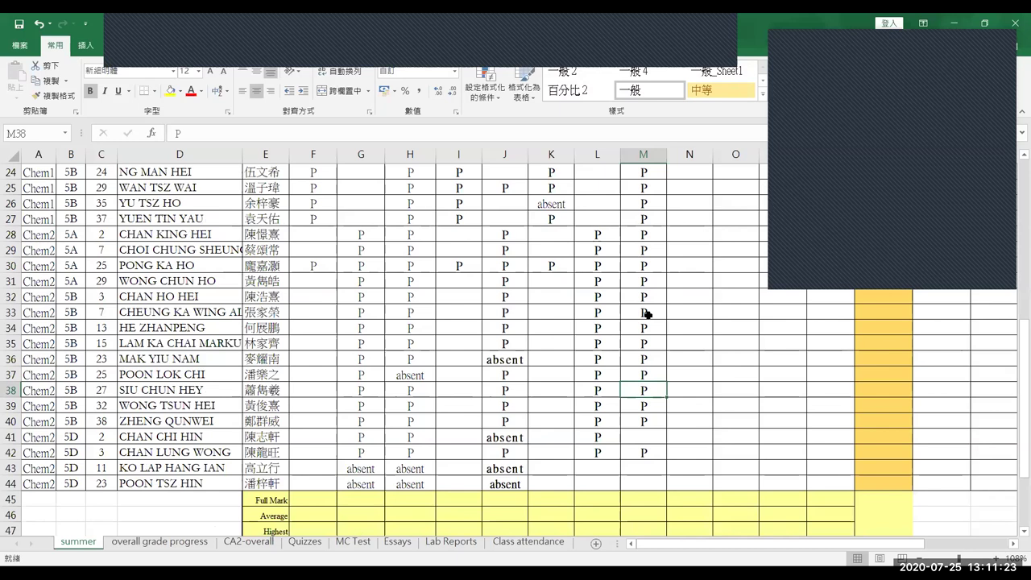
pyautogui.scroll(8, 648, 314)
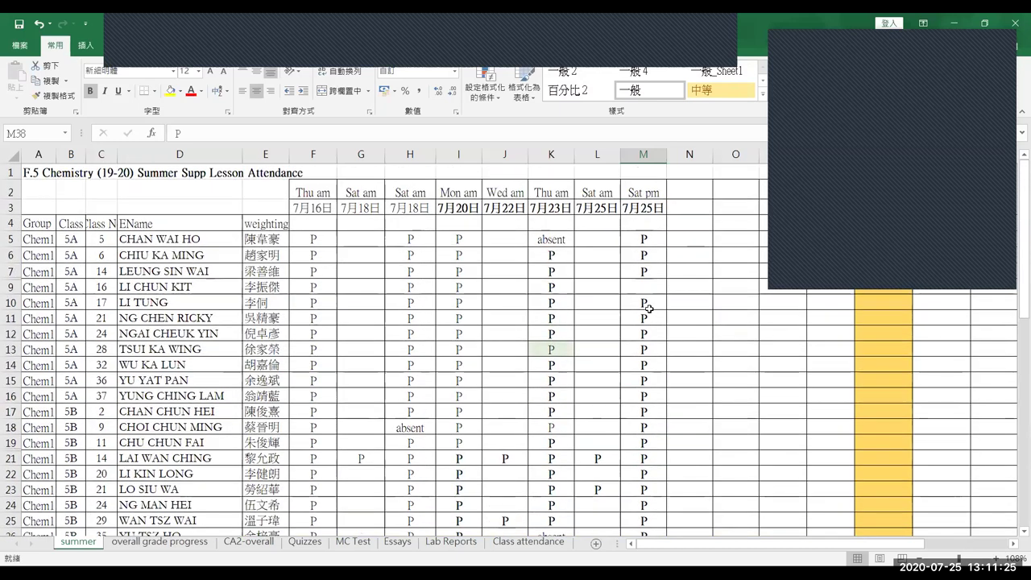
pyautogui.click(646, 288)
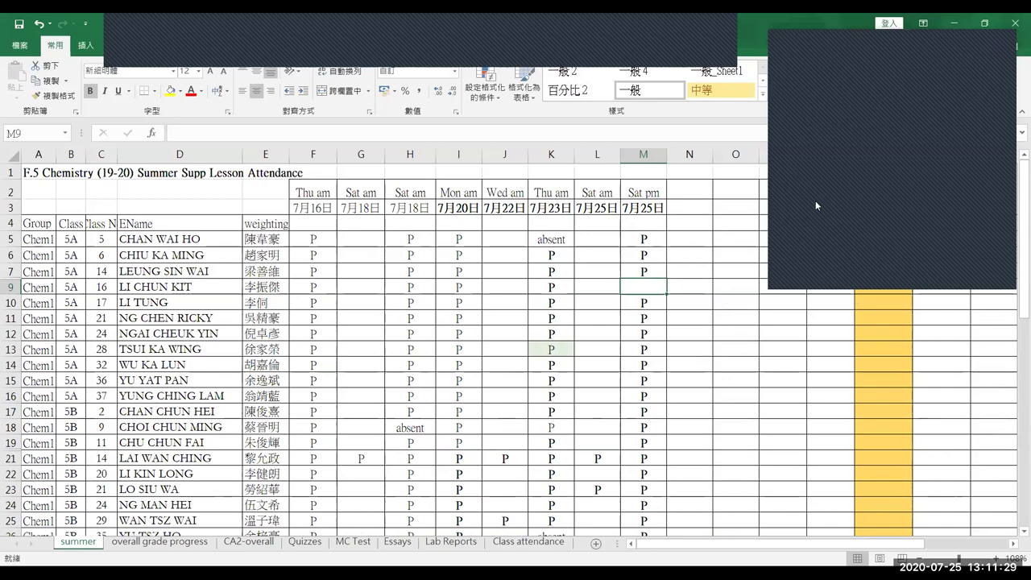
pyautogui.scroll(-3, 608, 298)
pyautogui.scroll(-6, 608, 298)
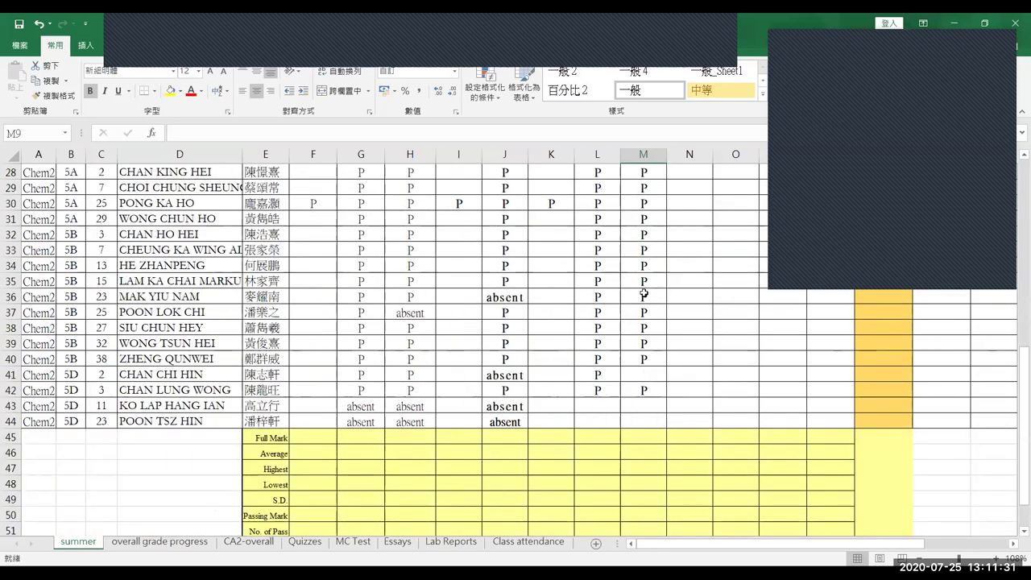
pyautogui.scroll(9, 644, 292)
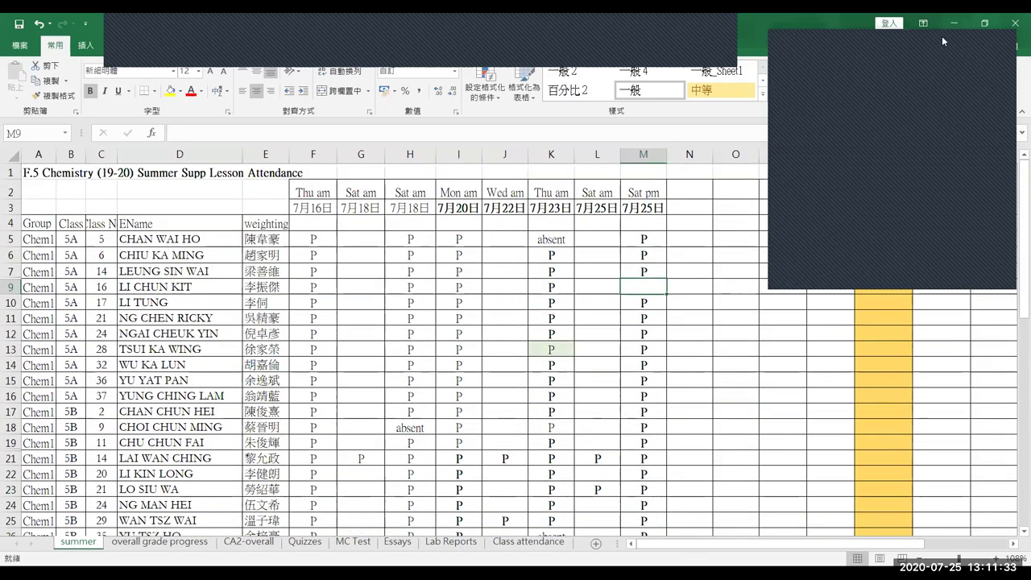
# Step: Switch to Unit 45(E).pdf in Microsoft Edge and go back to the eutrophication section on page 16
pyautogui.click(941, 36)
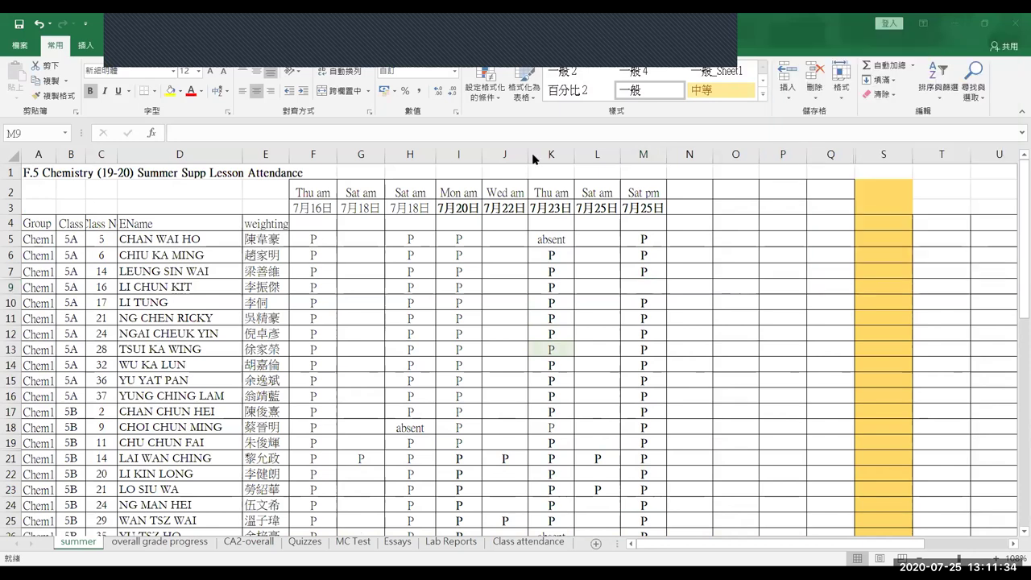
pyautogui.click(480, 25)
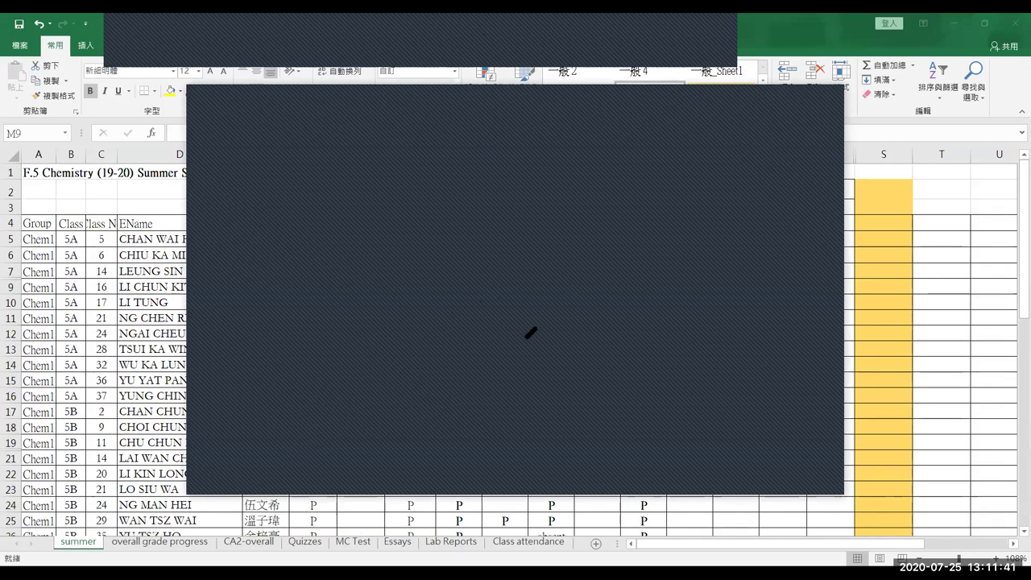
pyautogui.scroll(10, 527, 329)
pyautogui.scroll(10, 528, 329)
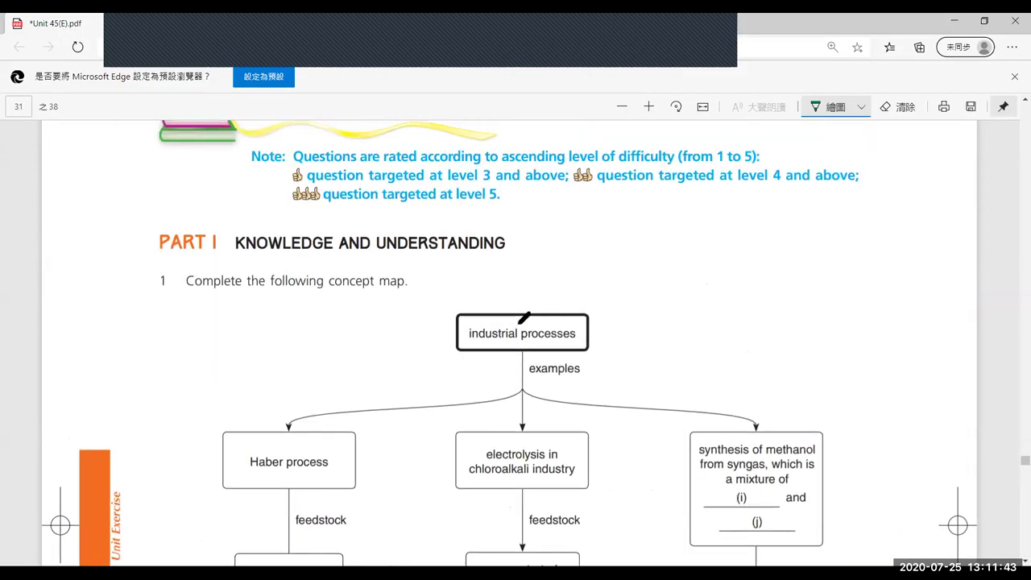
pyautogui.scroll(15, 527, 323)
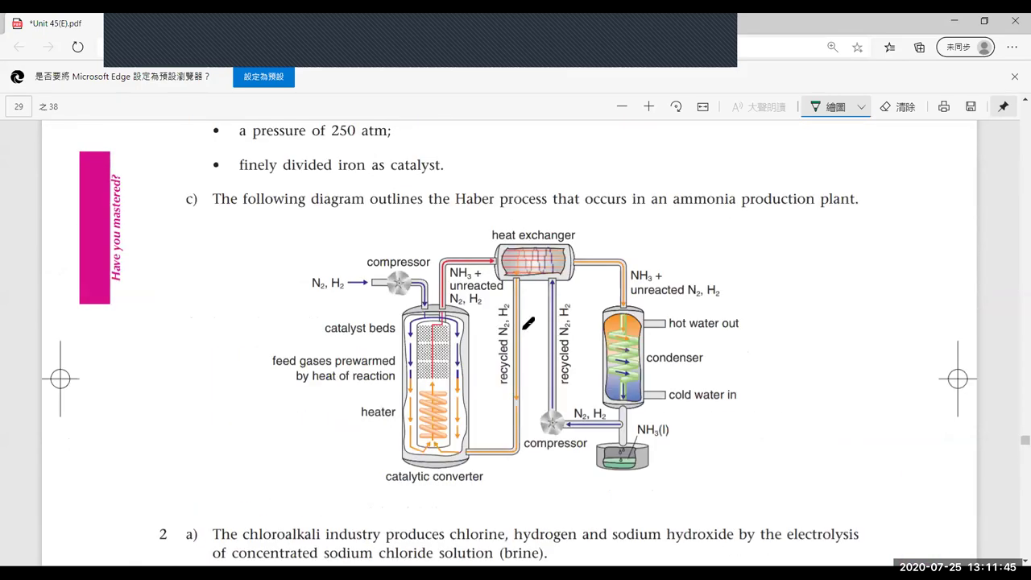
pyautogui.scroll(15, 526, 324)
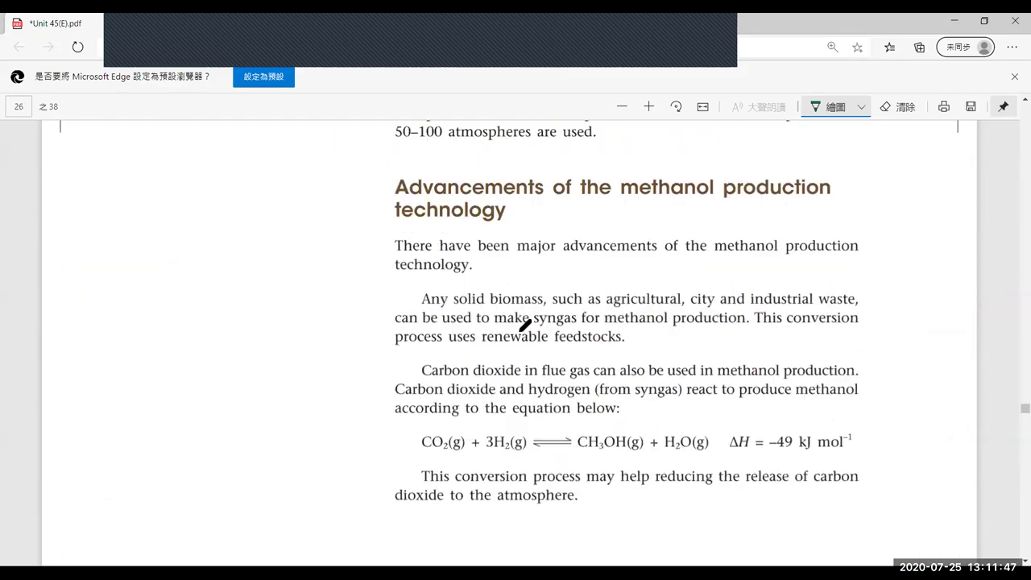
pyautogui.scroll(15, 526, 323)
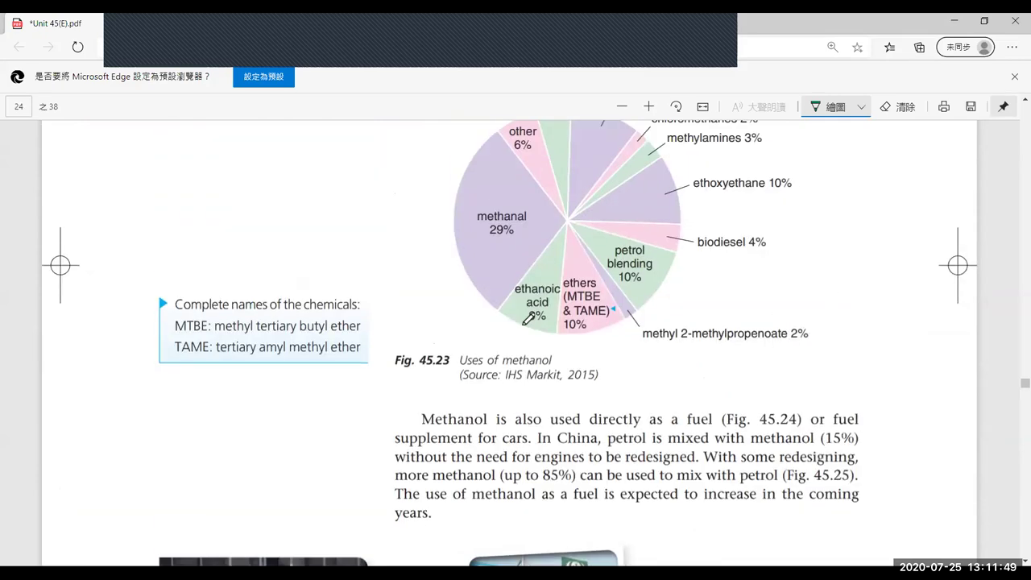
pyautogui.scroll(15, 526, 318)
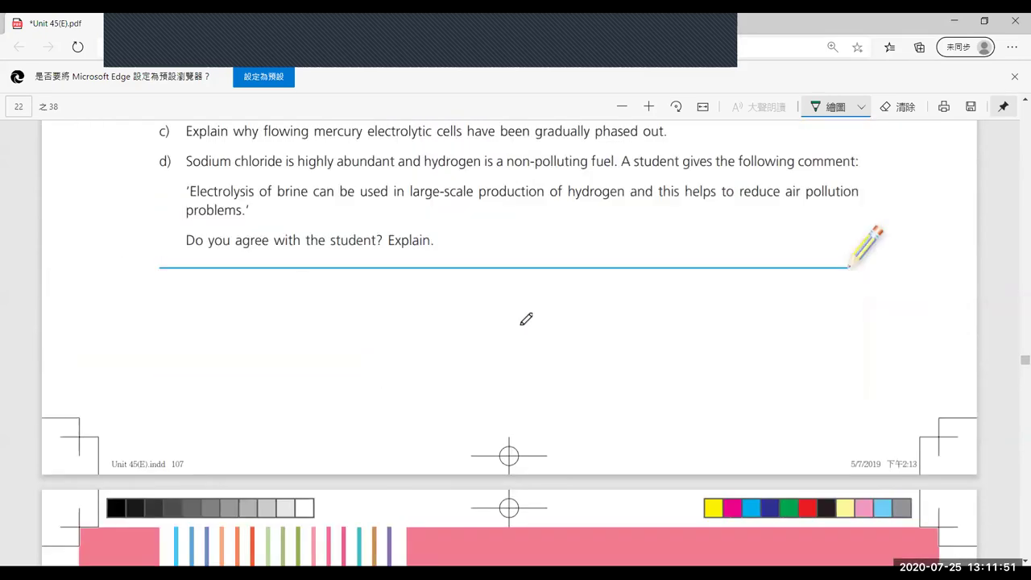
pyautogui.scroll(15, 528, 312)
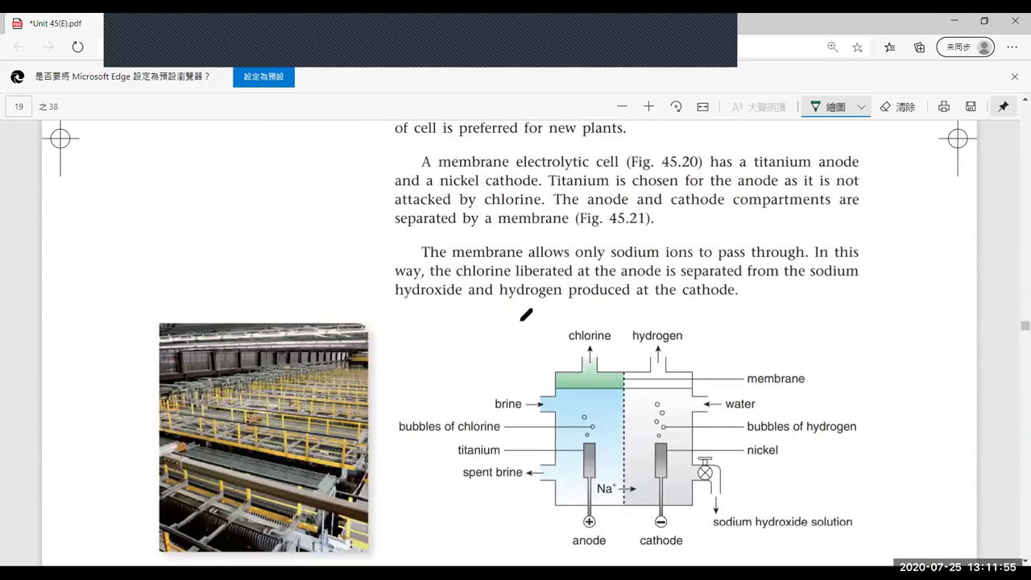
pyautogui.scroll(12, 527, 314)
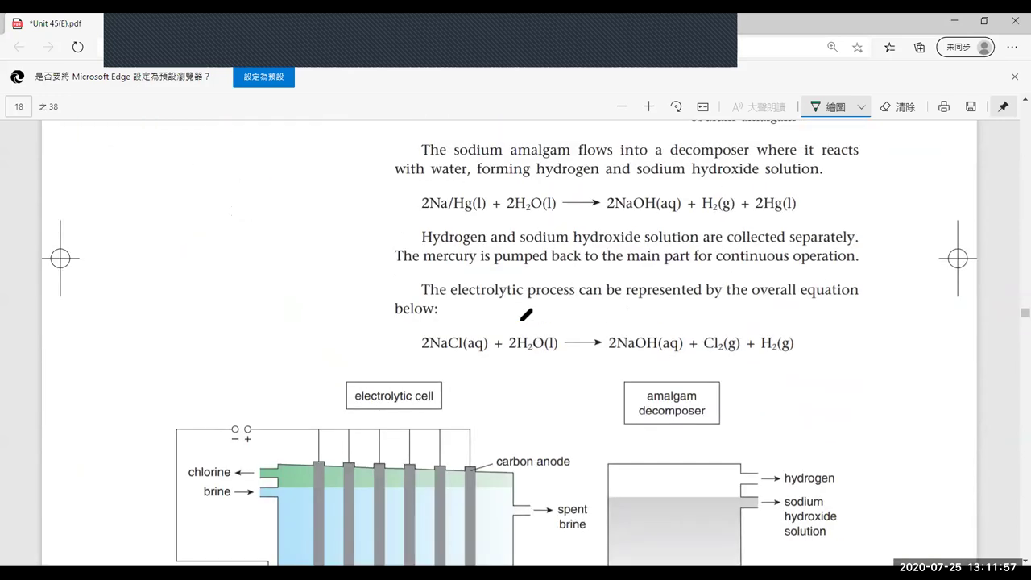
pyautogui.scroll(12, 526, 314)
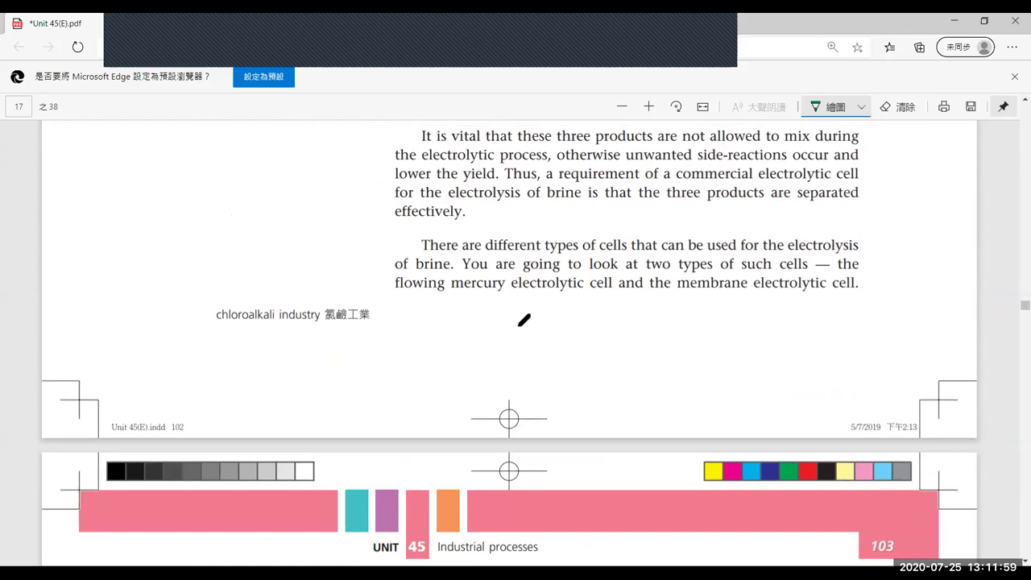
pyautogui.scroll(20, 527, 318)
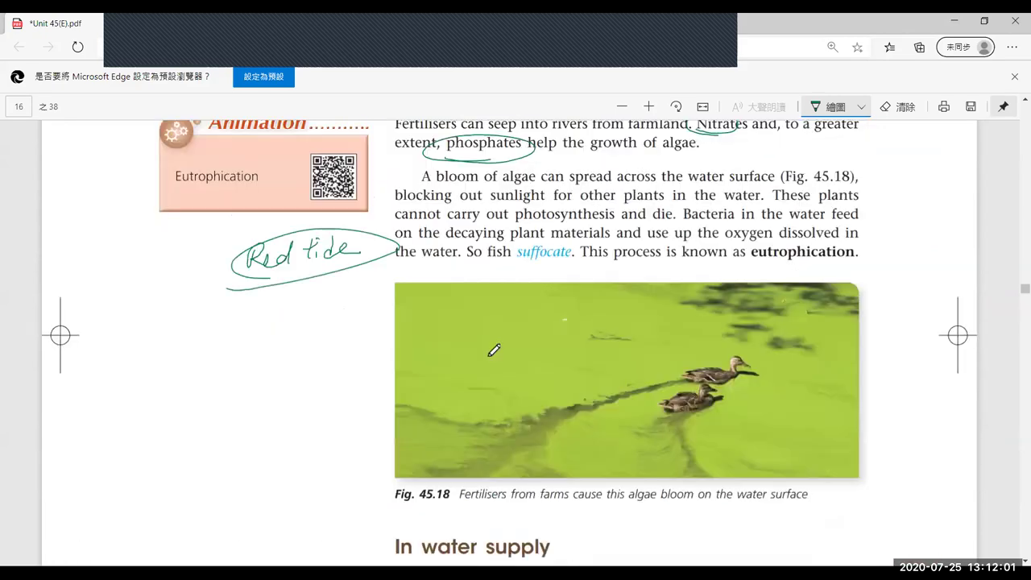
# Step: Reduce the page zoom by two levels and go back to section 45.4 The Haber process on page 5
pyautogui.scroll(20, 486, 344)
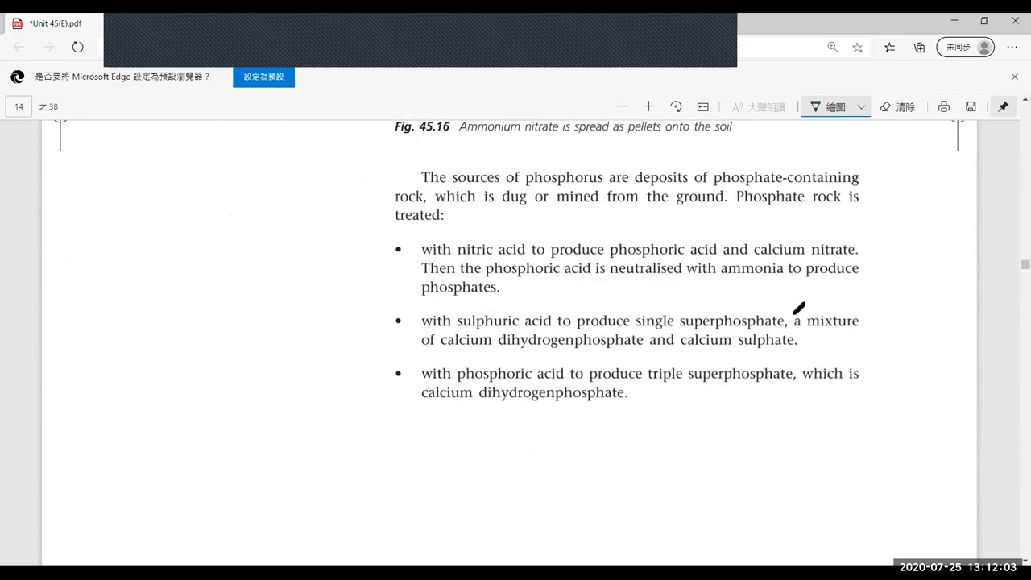
pyautogui.click(624, 107)
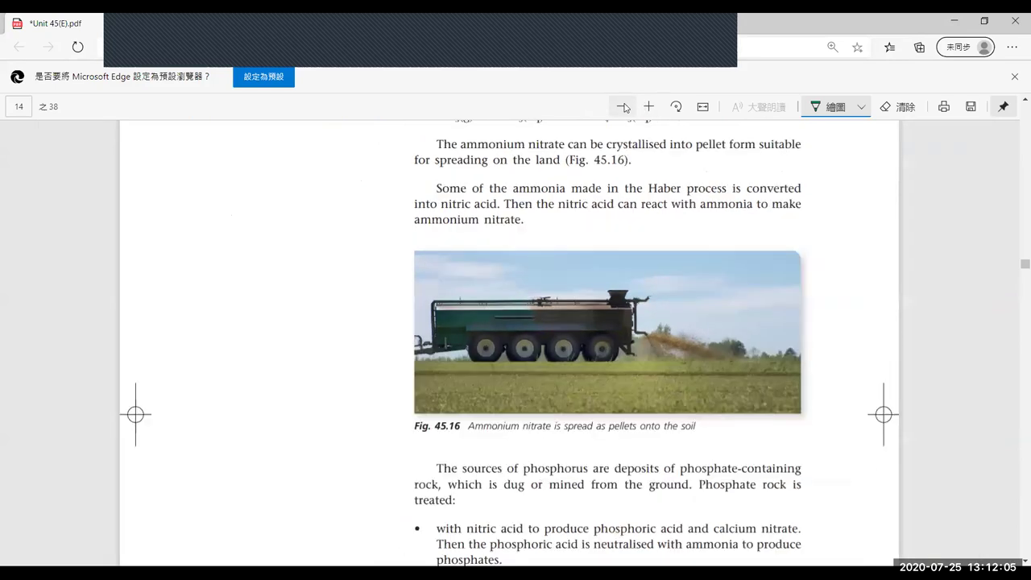
pyautogui.click(624, 107)
pyautogui.scroll(15, 649, 306)
pyautogui.scroll(20, 651, 308)
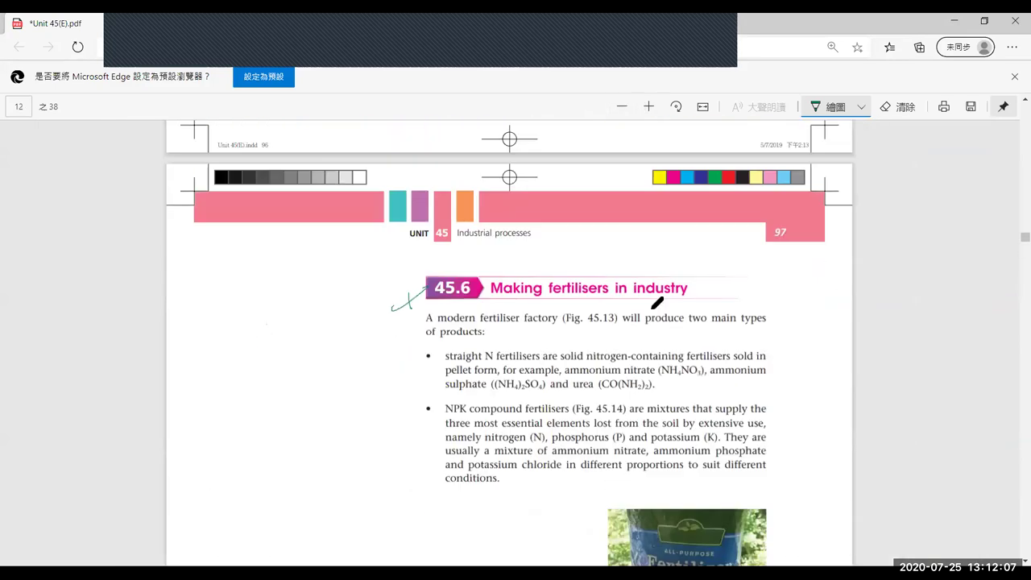
pyautogui.scroll(20, 657, 297)
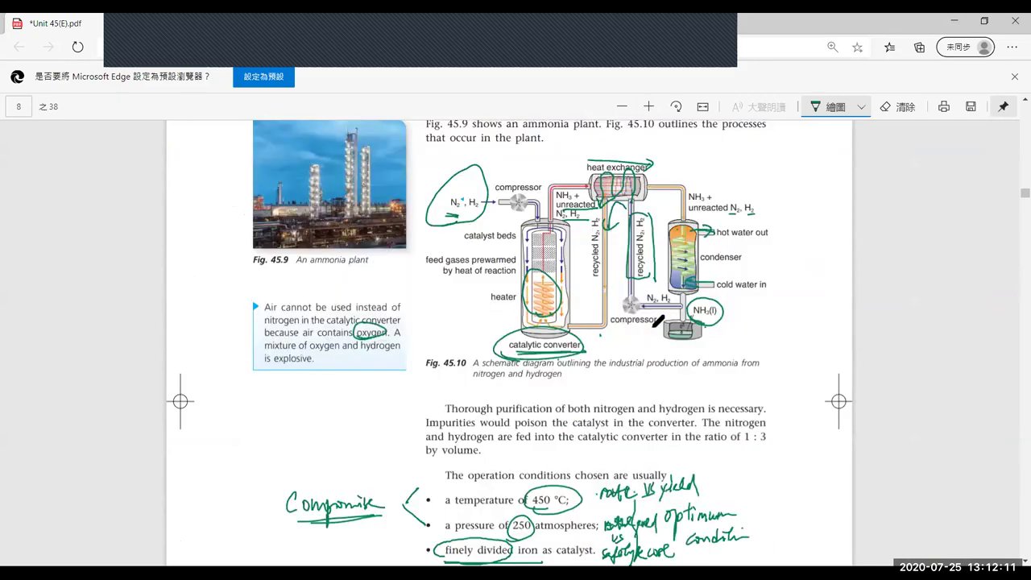
pyautogui.scroll(20, 658, 321)
pyautogui.scroll(10, 658, 320)
pyautogui.scroll(10, 658, 318)
pyautogui.scroll(-2, 499, 225)
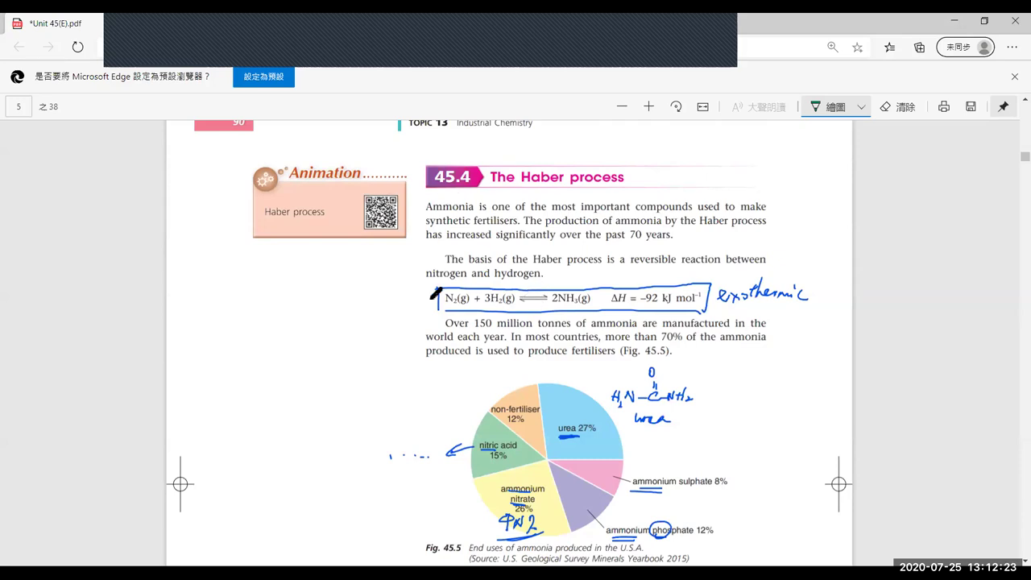
# Step: Review the annotated Haber process notes on pages 5 to 7, covering feedstocks and the choice of temperature, pressure and catalyst
pyautogui.scroll(-3, 653, 303)
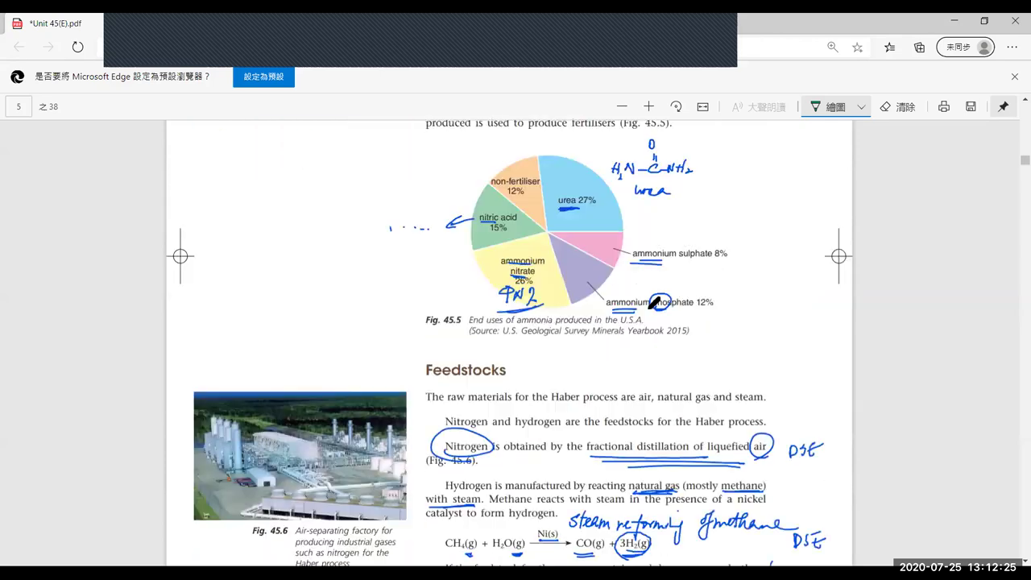
pyautogui.scroll(-2, 653, 303)
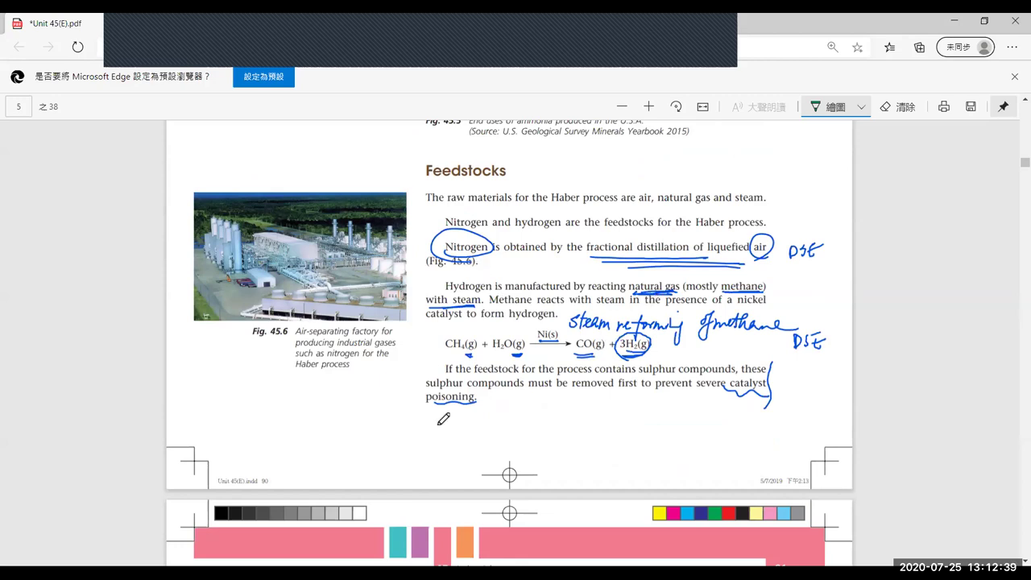
pyautogui.scroll(-5, 532, 324)
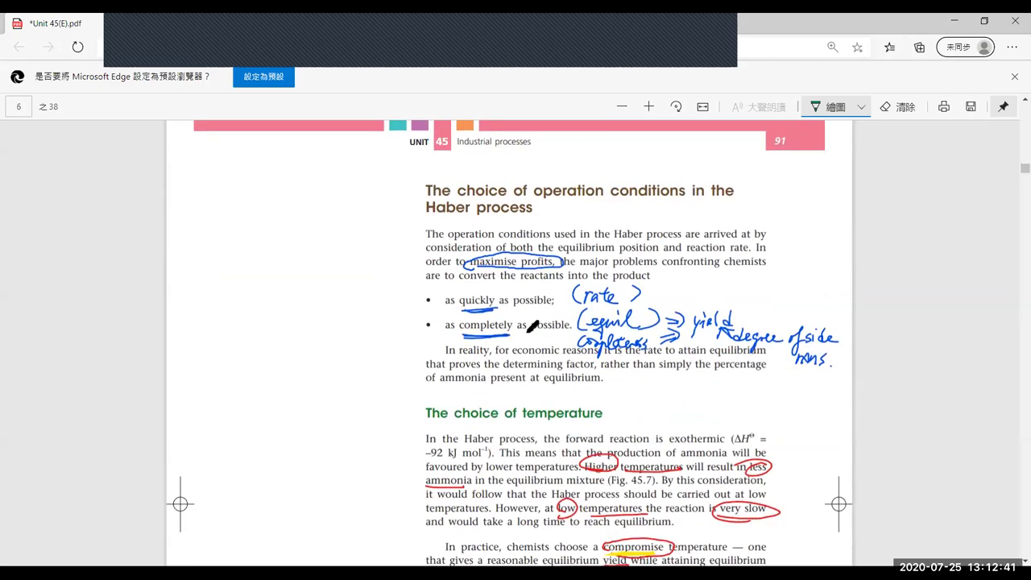
pyautogui.scroll(-4, 532, 325)
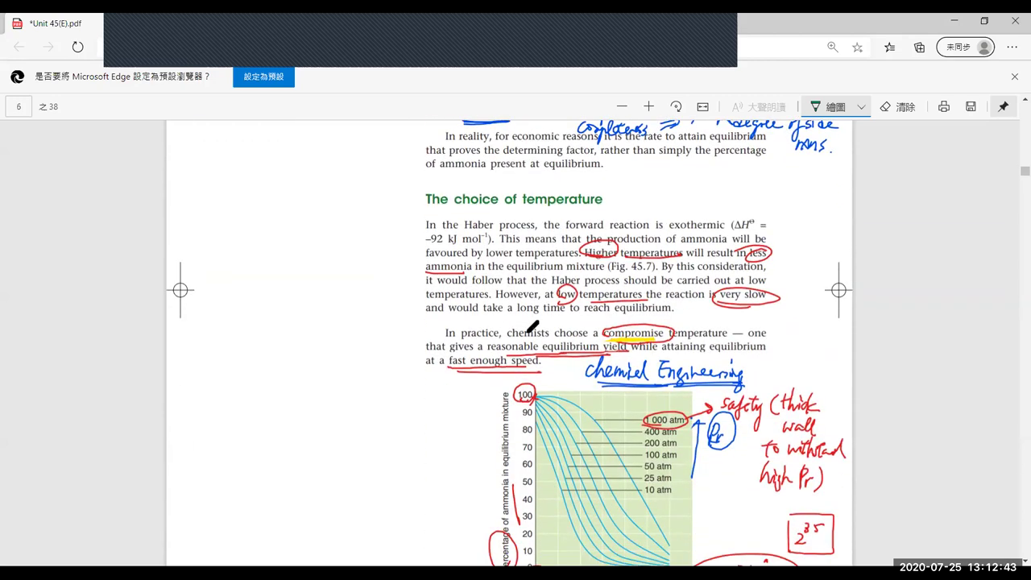
pyautogui.scroll(-1, 562, 331)
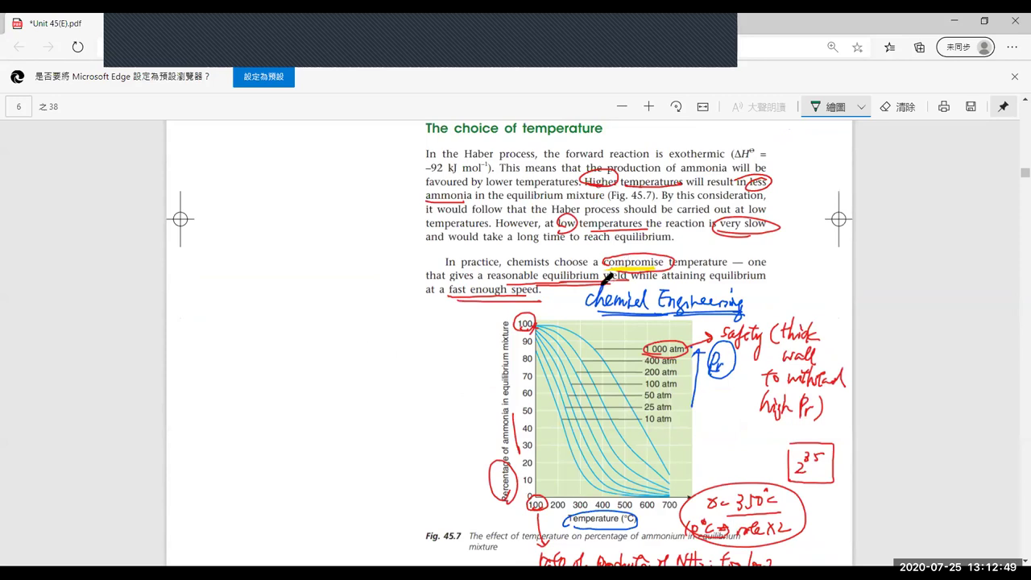
pyautogui.scroll(-9, 607, 277)
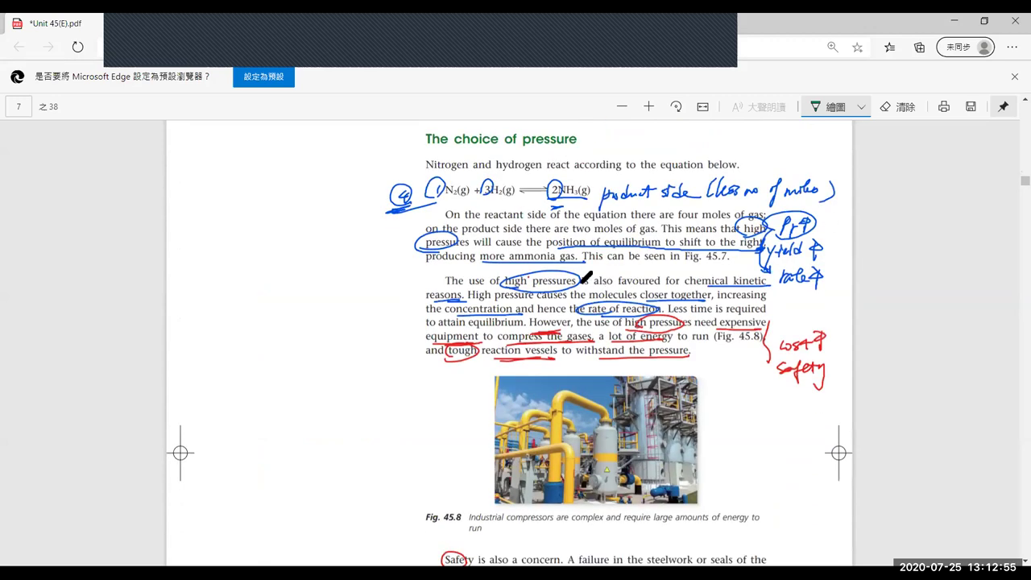
pyautogui.scroll(-5, 596, 275)
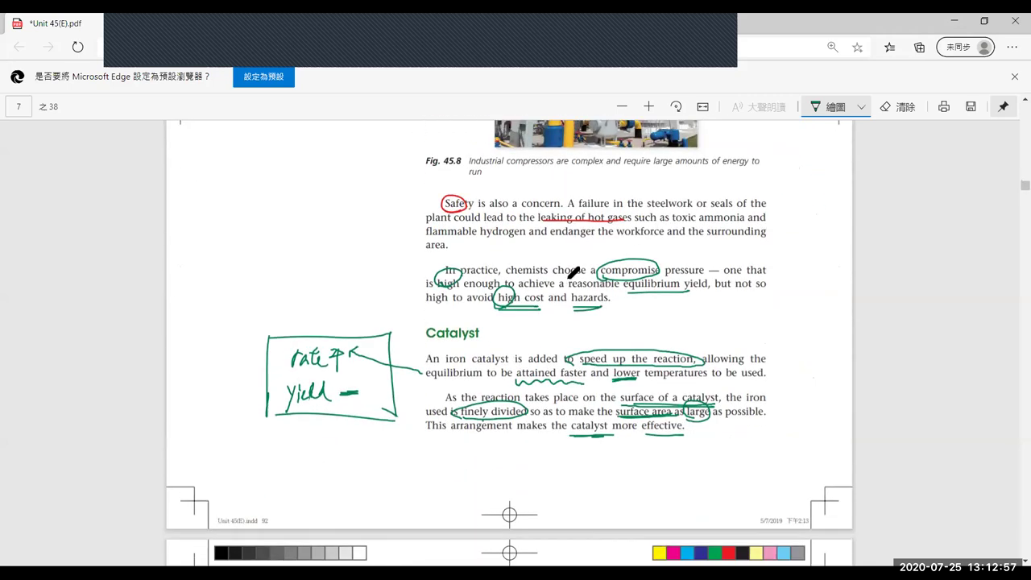